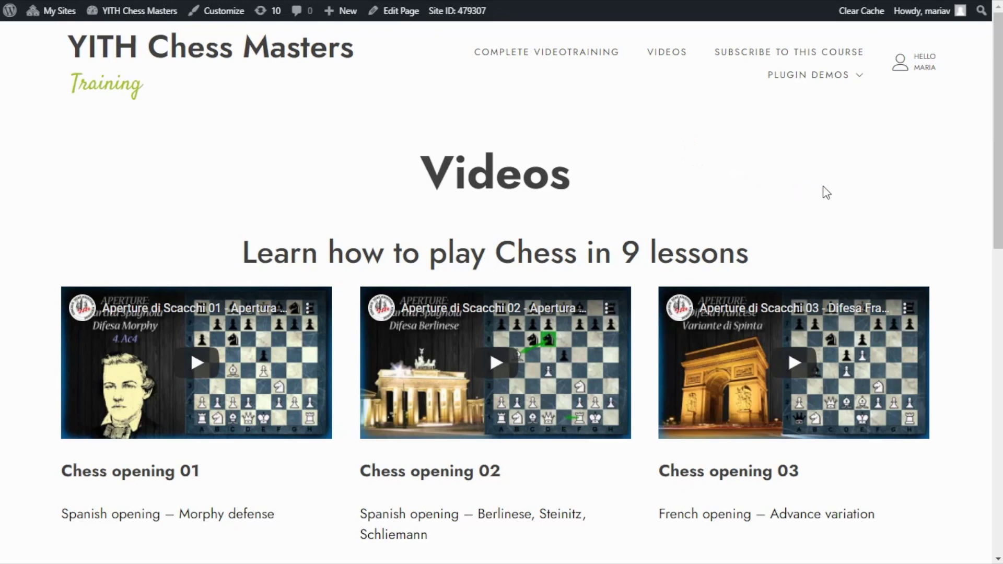
{"action": "scroll", "coordinate": [823, 192], "scroll_direction": "down", "scroll_amount": 1}
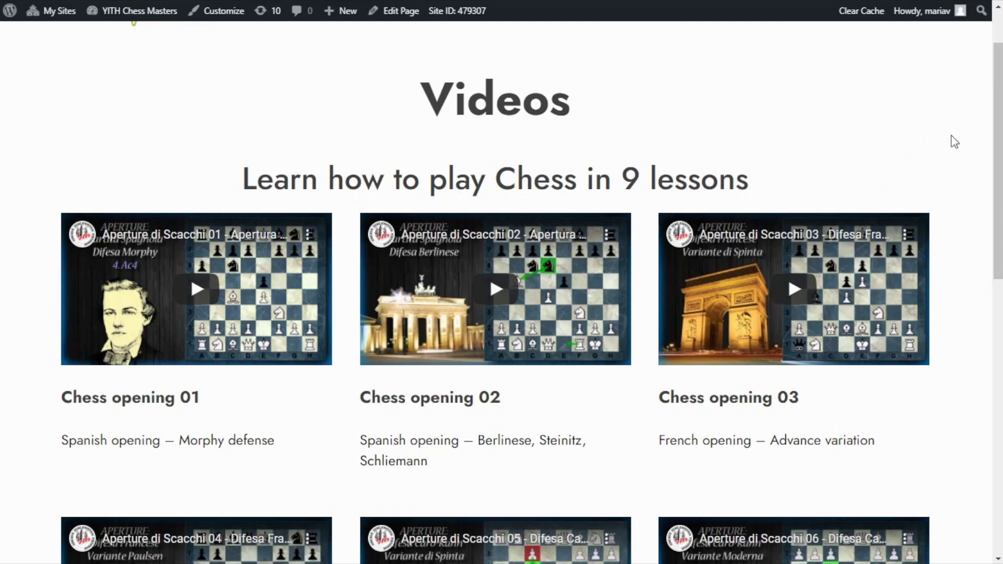
{"action": "scroll", "coordinate": [953, 142], "scroll_direction": "down", "scroll_amount": 2}
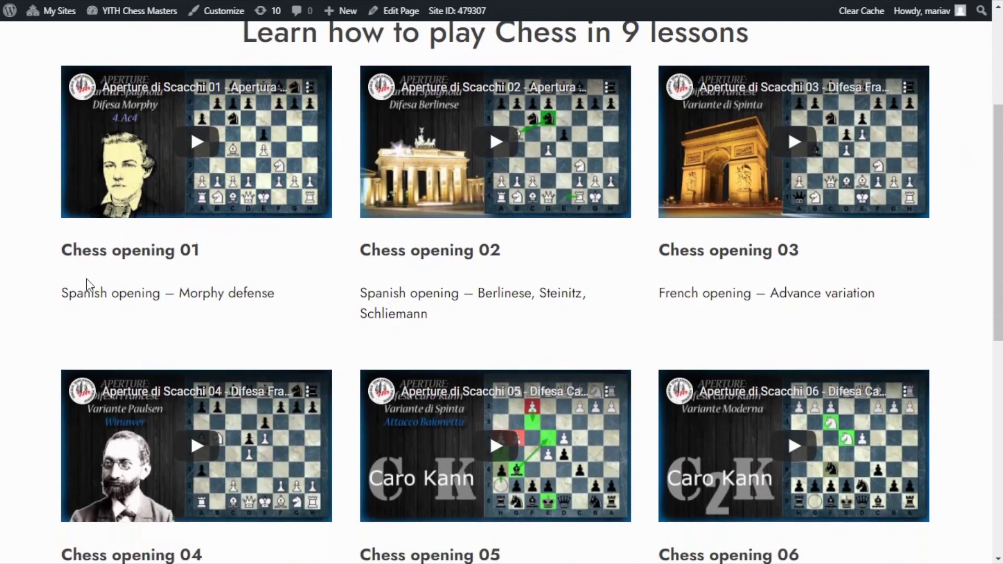
{"action": "scroll", "coordinate": [951, 293], "scroll_direction": "down", "scroll_amount": 7}
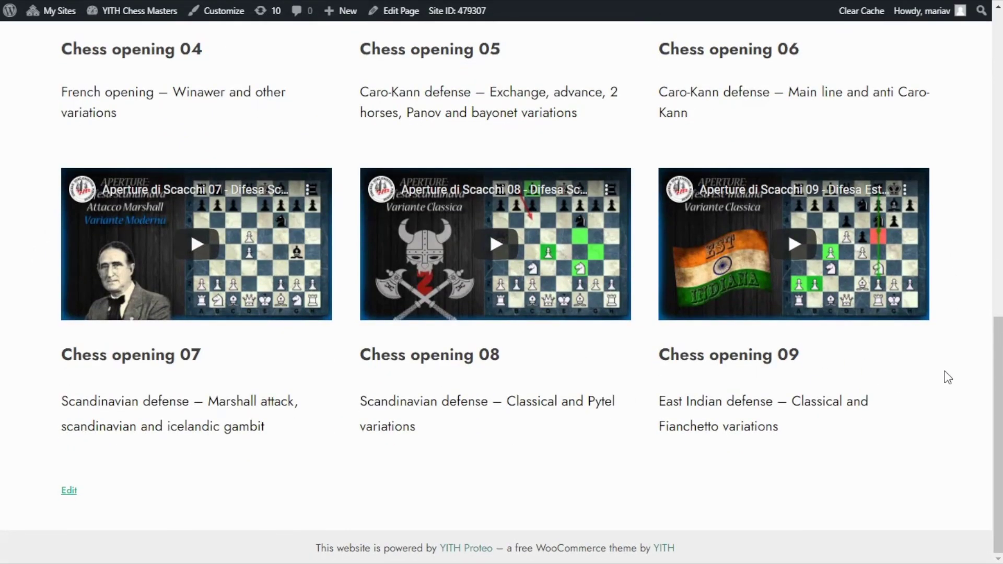
{"action": "scroll", "coordinate": [961, 331], "scroll_direction": "up", "scroll_amount": 1}
{"action": "scroll", "coordinate": [954, 268], "scroll_direction": "up", "scroll_amount": 2}
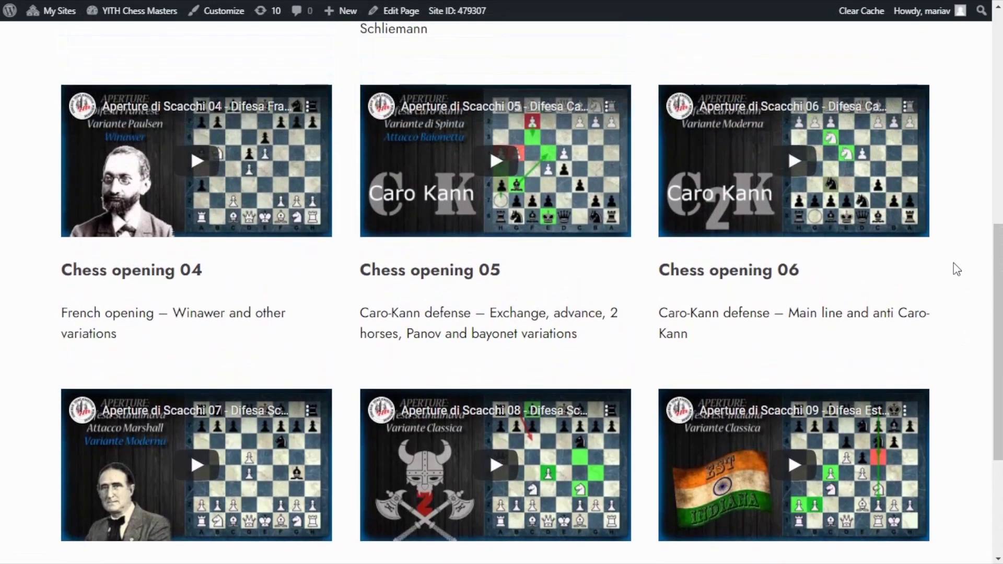
{"action": "scroll", "coordinate": [956, 268], "scroll_direction": "up", "scroll_amount": 2}
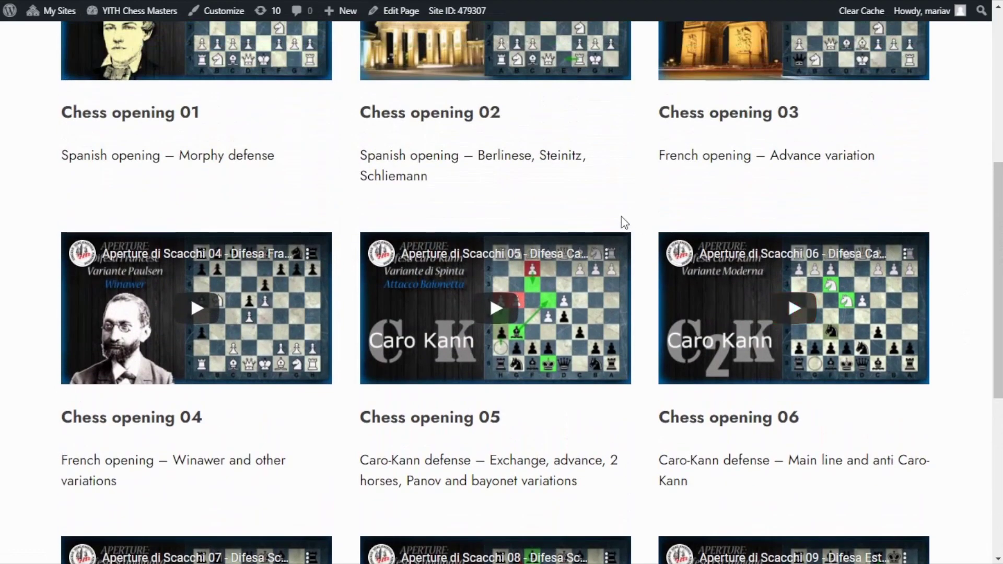
{"action": "scroll", "coordinate": [624, 217], "scroll_direction": "up", "scroll_amount": 1}
{"action": "scroll", "coordinate": [637, 235], "scroll_direction": "up", "scroll_amount": 1}
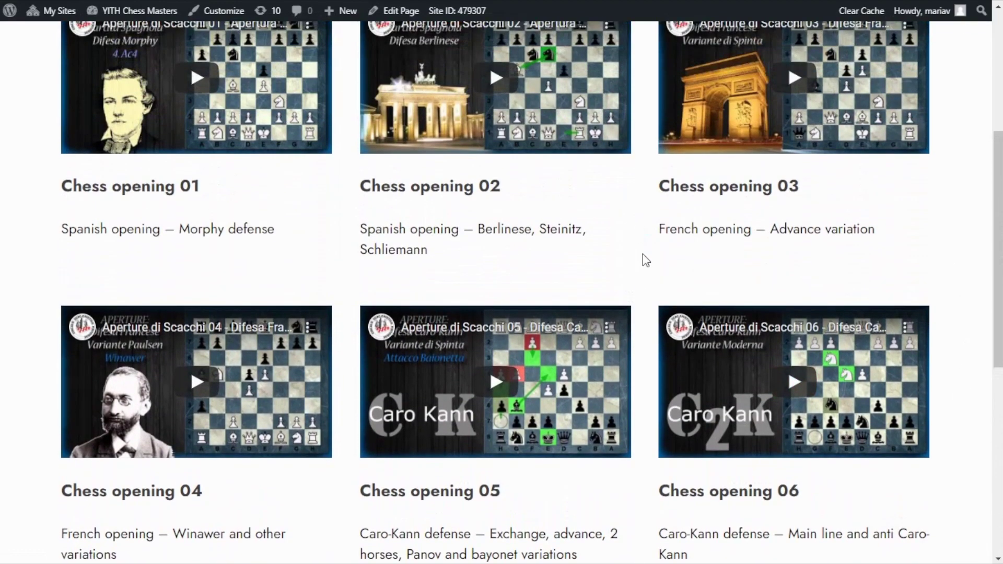
{"action": "scroll", "coordinate": [645, 261], "scroll_direction": "up", "scroll_amount": 1}
{"action": "scroll", "coordinate": [648, 285], "scroll_direction": "up", "scroll_amount": 1}
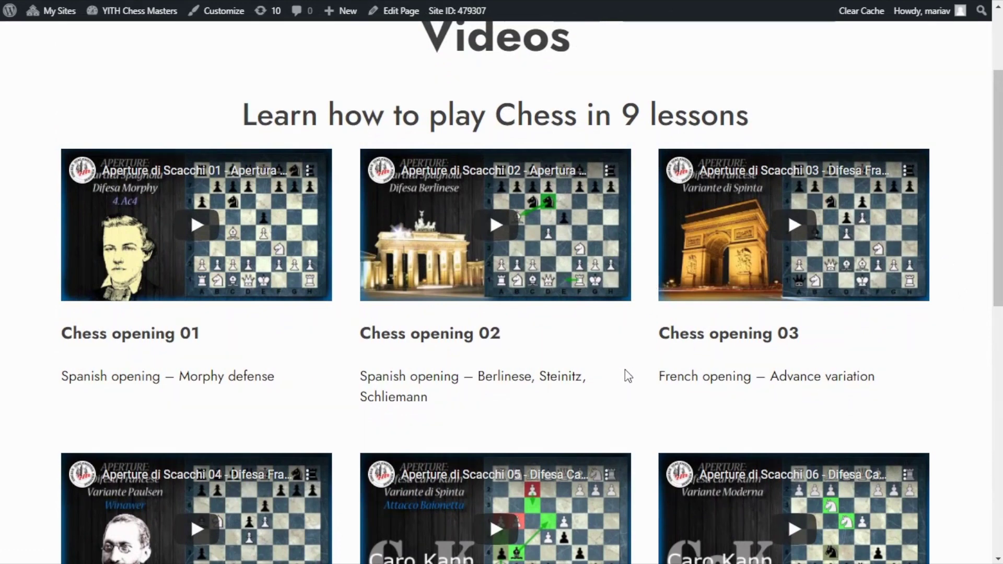
{"action": "scroll", "coordinate": [625, 368], "scroll_direction": "up", "scroll_amount": 1}
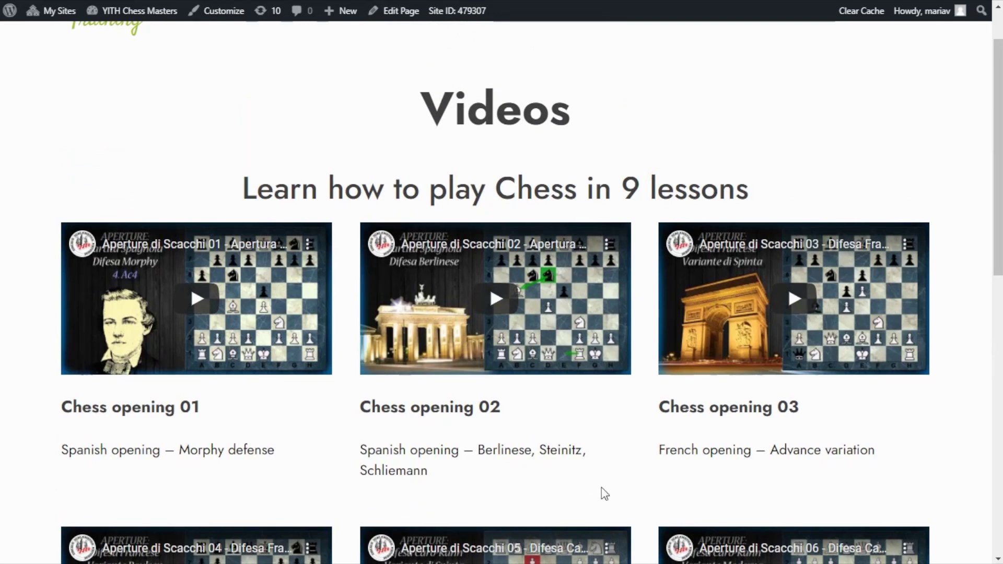
{"action": "scroll", "coordinate": [634, 453], "scroll_direction": "up", "scroll_amount": 2}
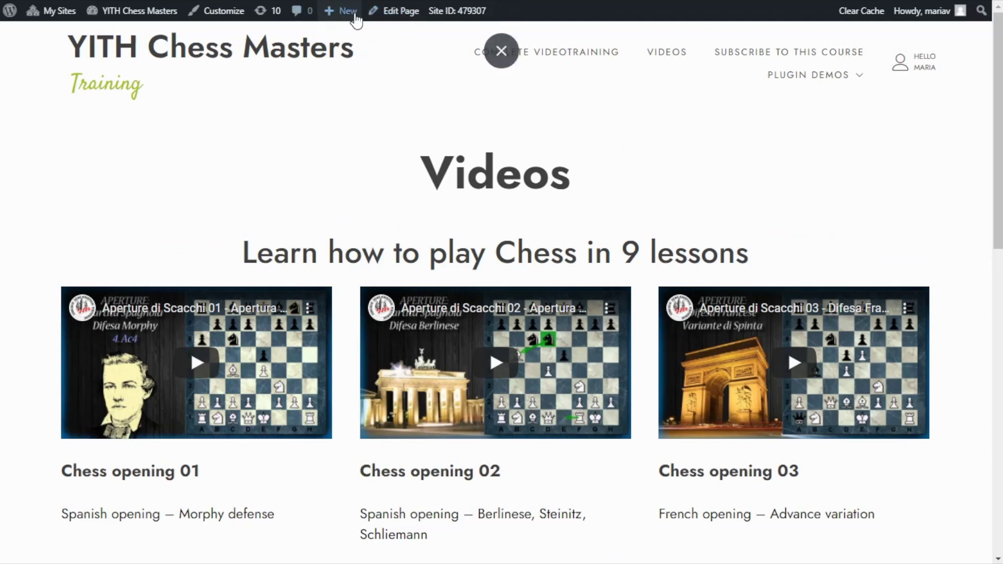
- Create a new product named 'Online Course: Learn how to play Chess in 9 lessons'
{"action": "mouse_move", "coordinate": [340, 11]}
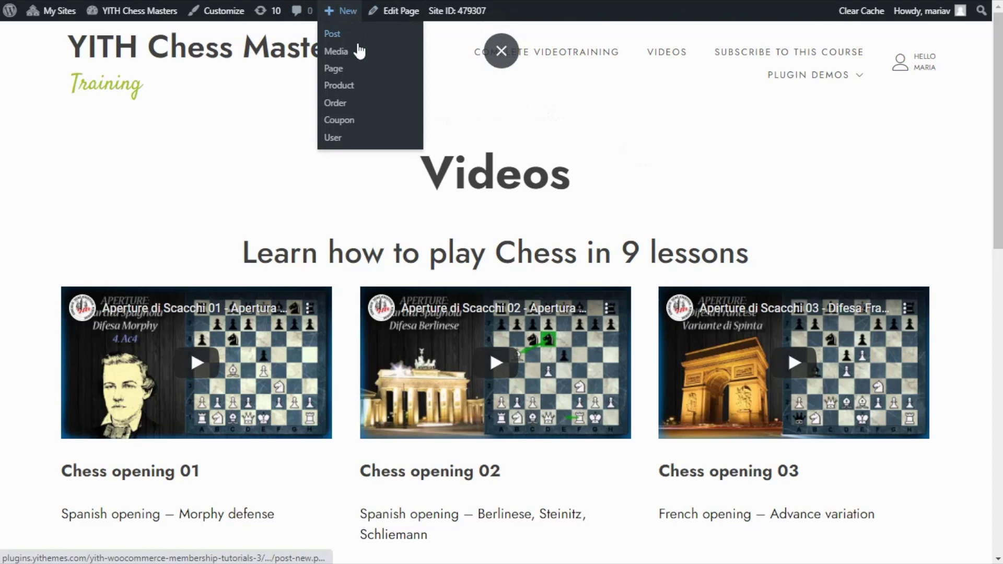
{"action": "left_click", "coordinate": [350, 94]}
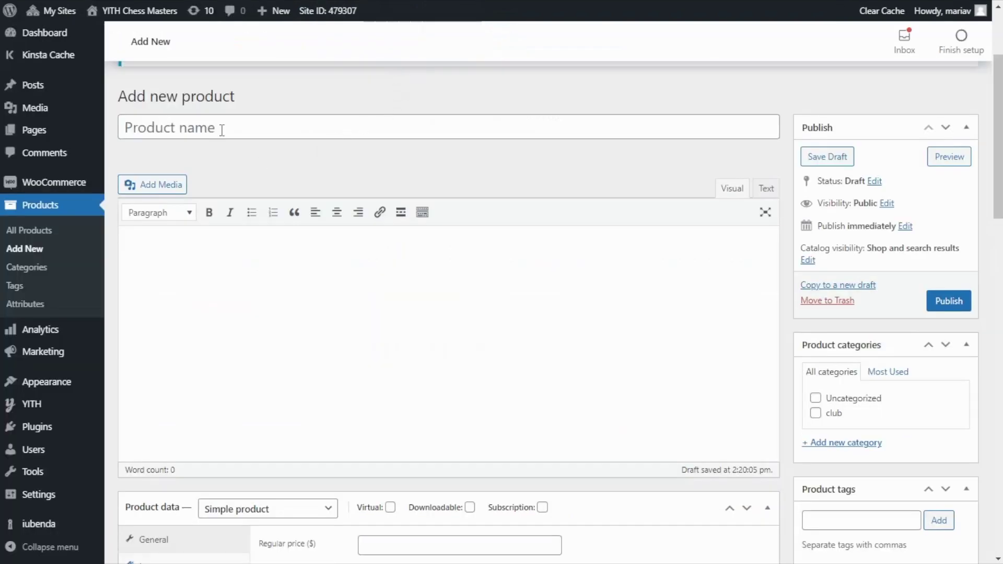
{"action": "left_click", "coordinate": [191, 128]}
{"action": "type", "text": "Online Course: Learn how to play Chess in 9 lessons"}
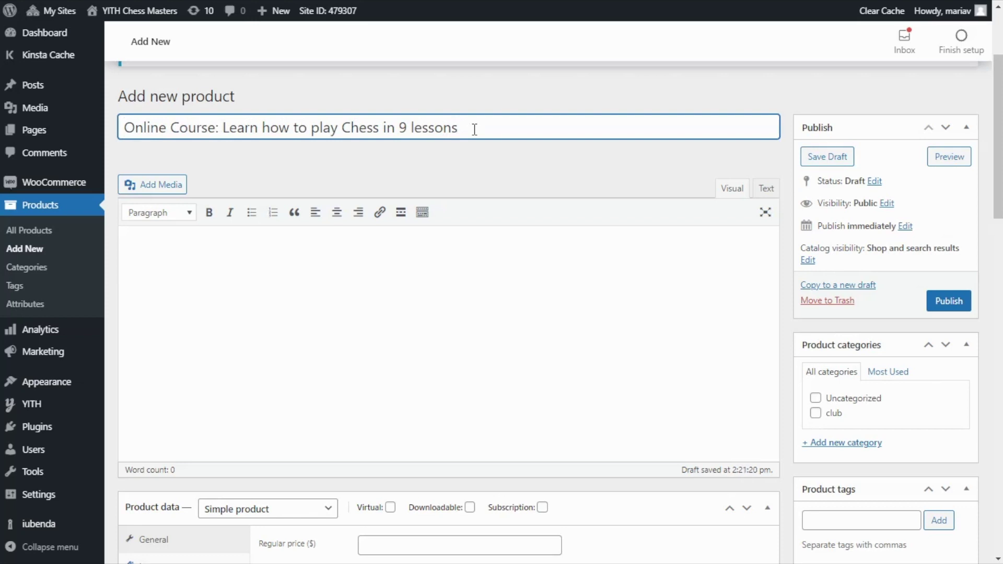
{"action": "scroll", "coordinate": [477, 133], "scroll_direction": "down", "scroll_amount": 7}
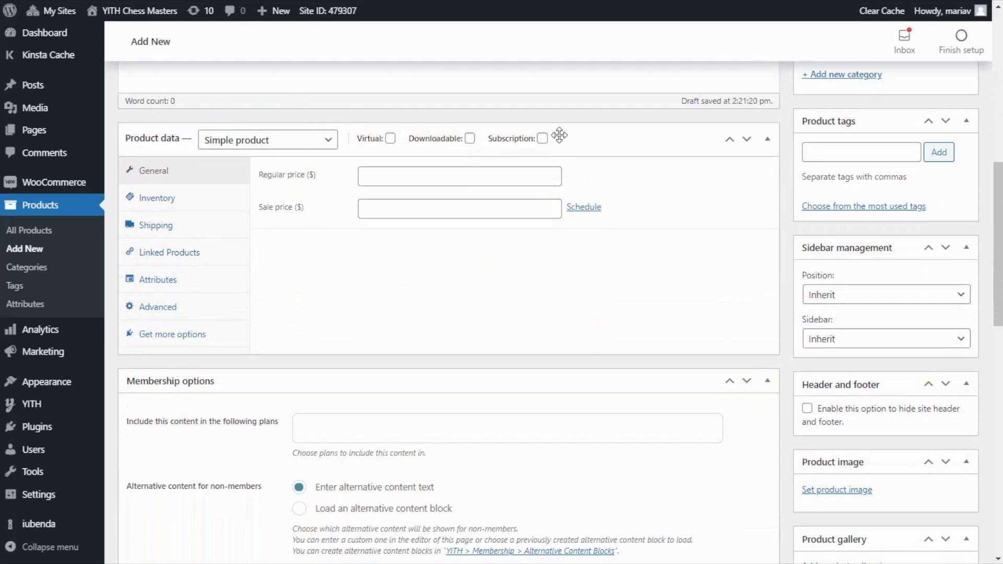
- Make the product a subscription with regular price 250, billed every 1 year
{"action": "left_click", "coordinate": [543, 139]}
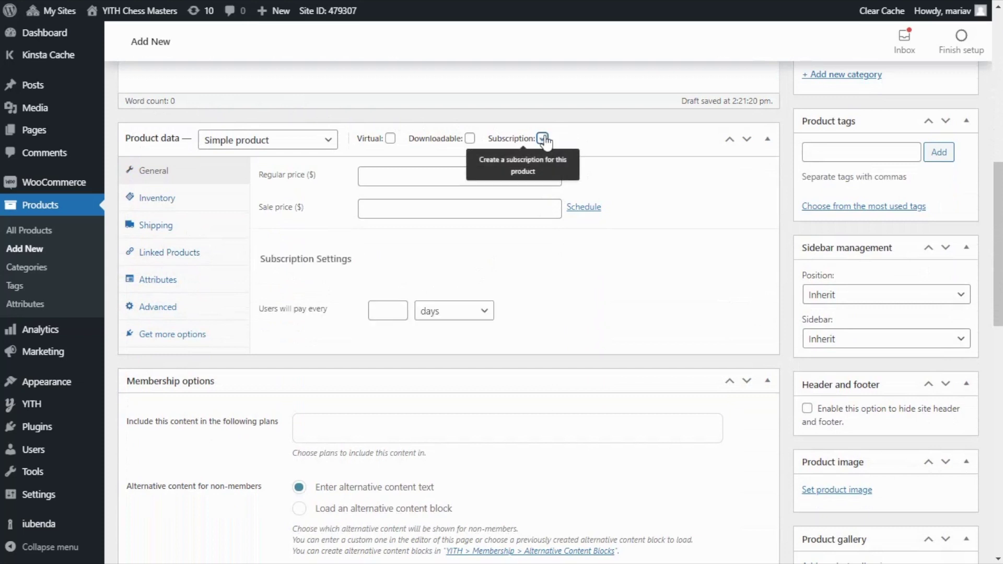
{"action": "left_click", "coordinate": [384, 177]}
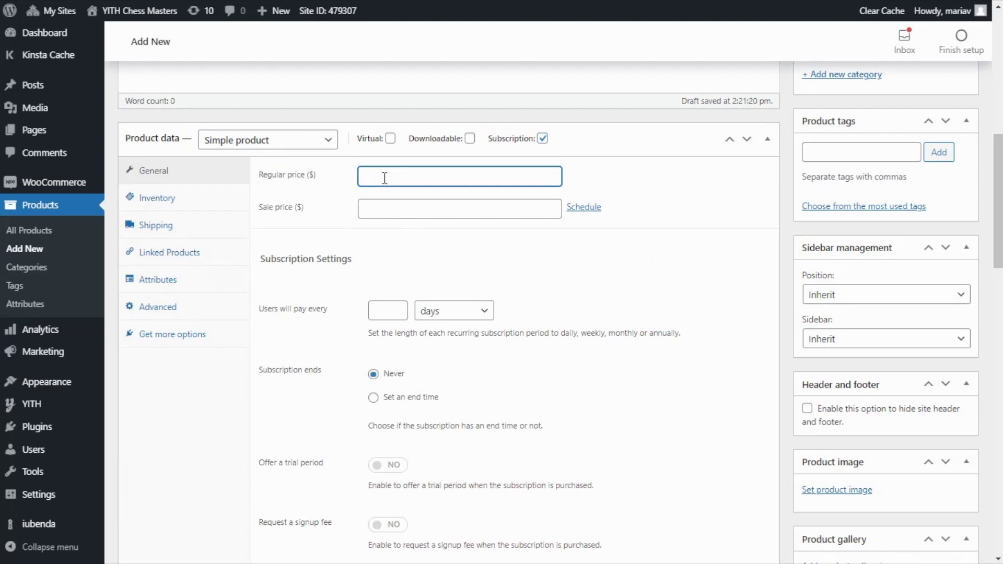
{"action": "type", "text": "250"}
{"action": "left_click", "coordinate": [379, 311]}
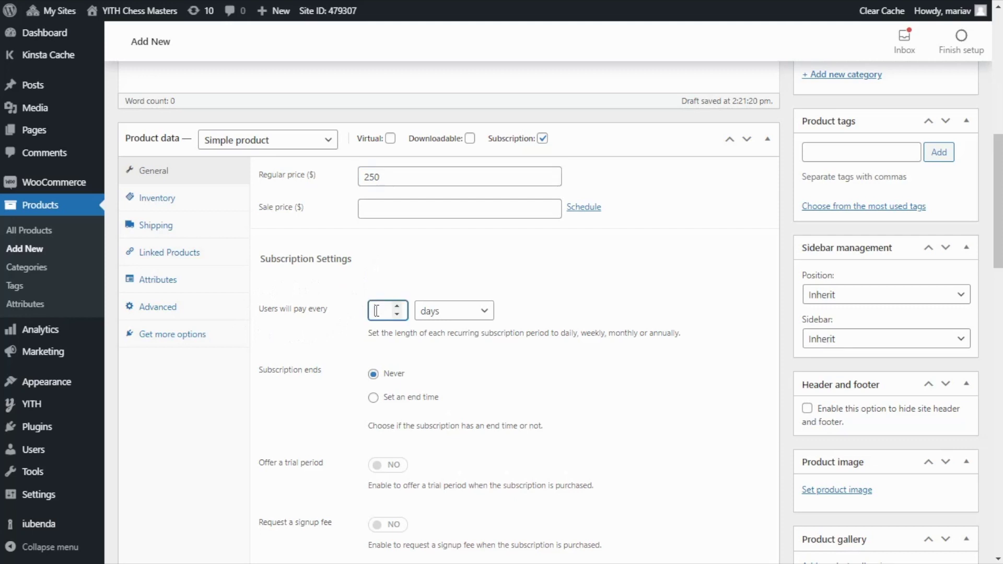
{"action": "type", "text": "1"}
{"action": "left_click", "coordinate": [452, 312]}
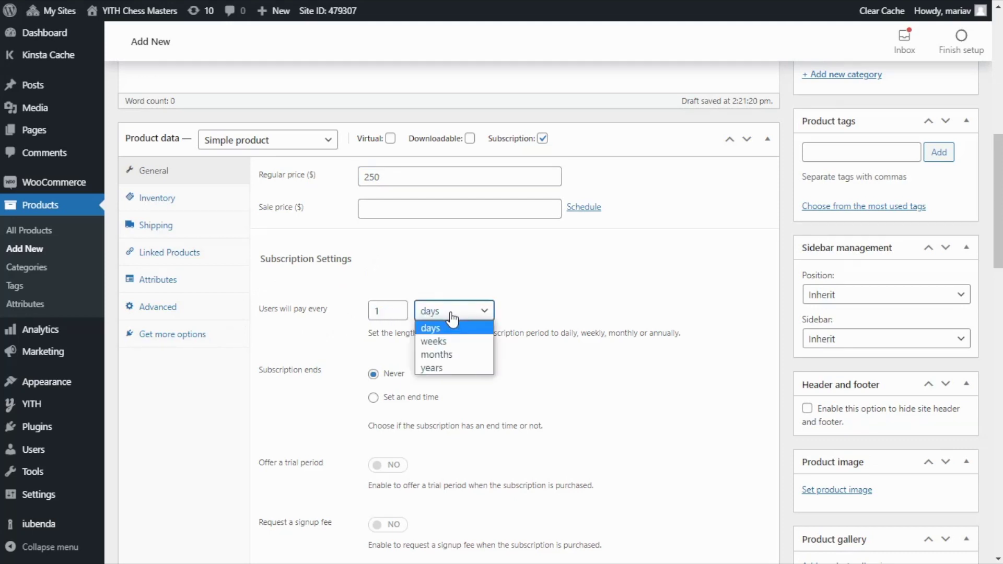
{"action": "left_click", "coordinate": [454, 362]}
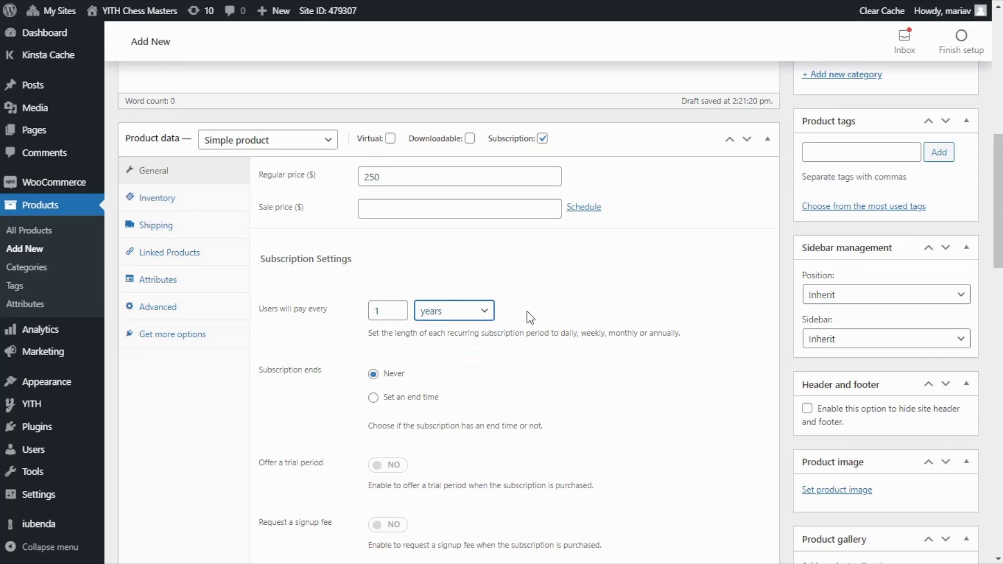
- Set the short description to 'Complete guide to learn chess. A journey through the different opening strategies.'
{"action": "scroll", "coordinate": [619, 330], "scroll_direction": "down", "scroll_amount": 8}
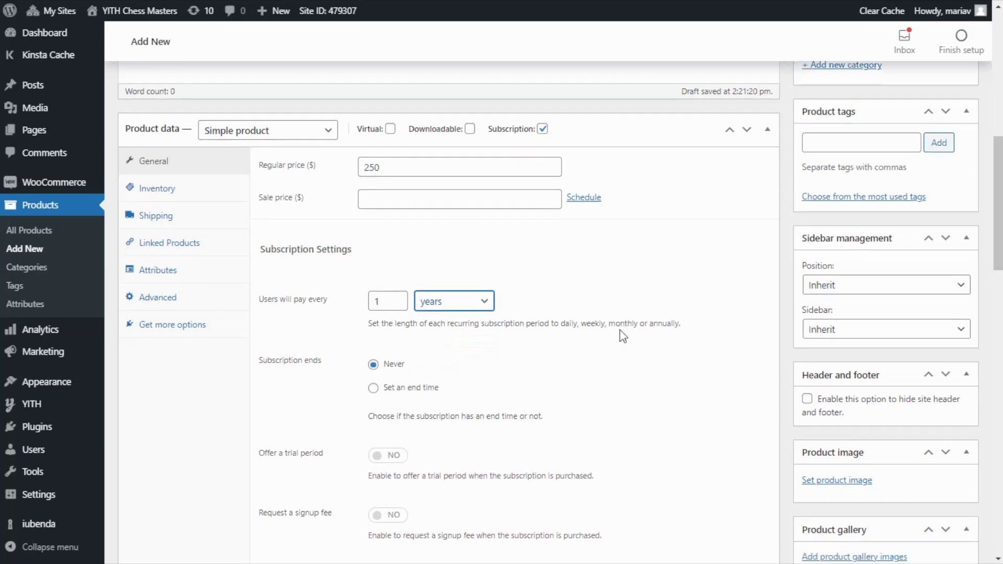
{"action": "scroll", "coordinate": [623, 329], "scroll_direction": "down", "scroll_amount": 10}
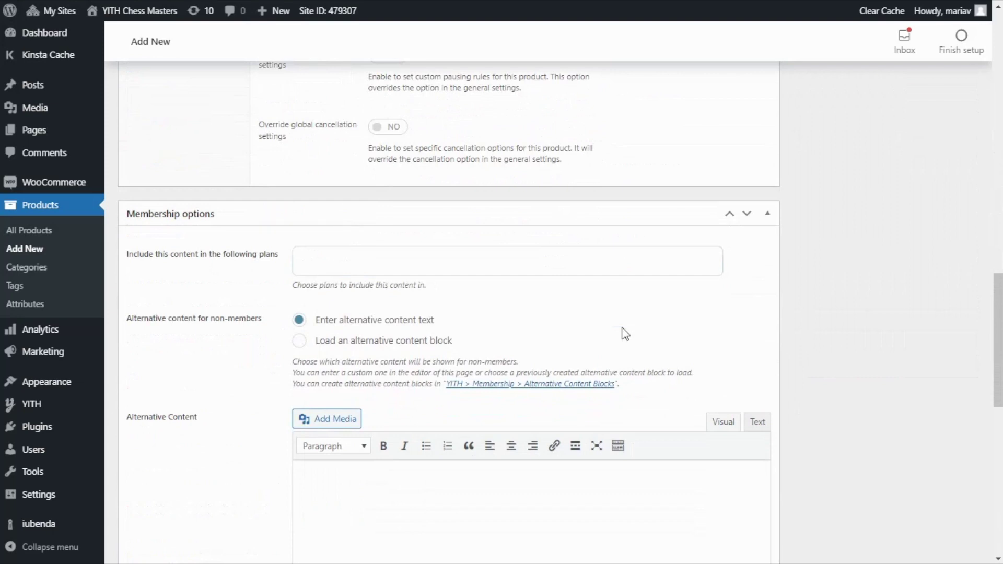
{"action": "scroll", "coordinate": [625, 334], "scroll_direction": "down", "scroll_amount": 1}
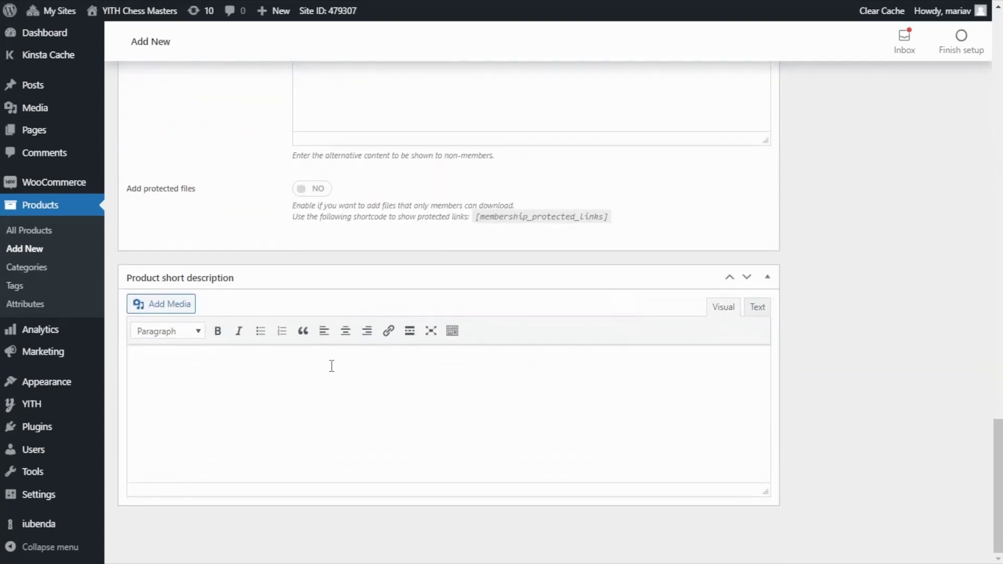
{"action": "left_click", "coordinate": [155, 376]}
{"action": "type", "text": "Complete guide to learn chess.  A journey through the different opening strategies."}
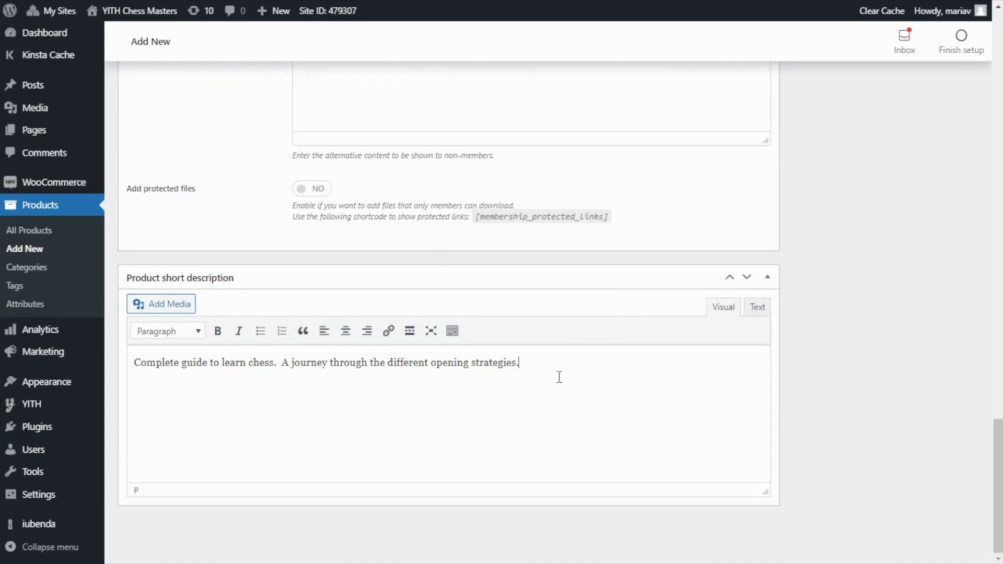
{"action": "scroll", "coordinate": [804, 366], "scroll_direction": "up", "scroll_amount": 4}
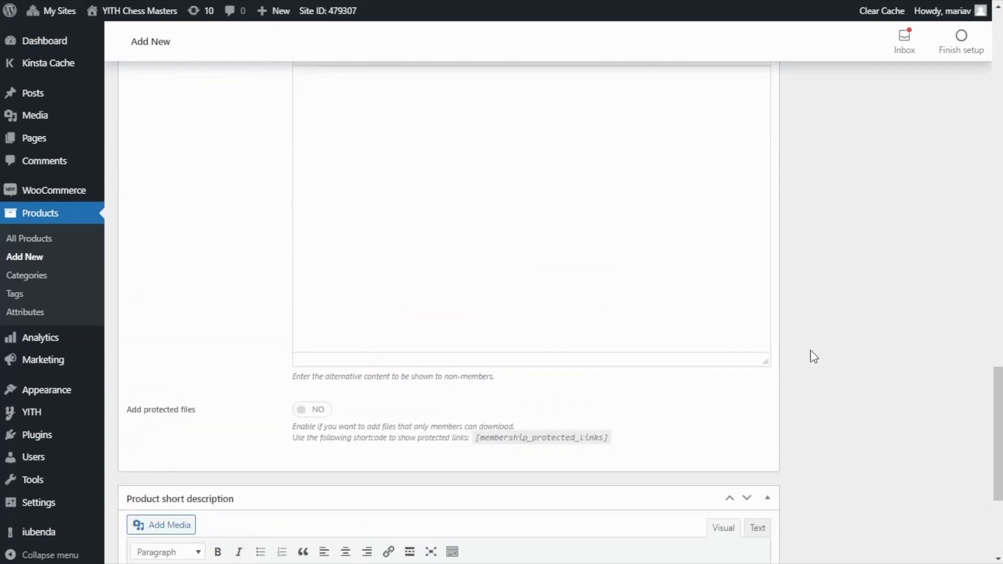
{"action": "scroll", "coordinate": [811, 351], "scroll_direction": "up", "scroll_amount": 15}
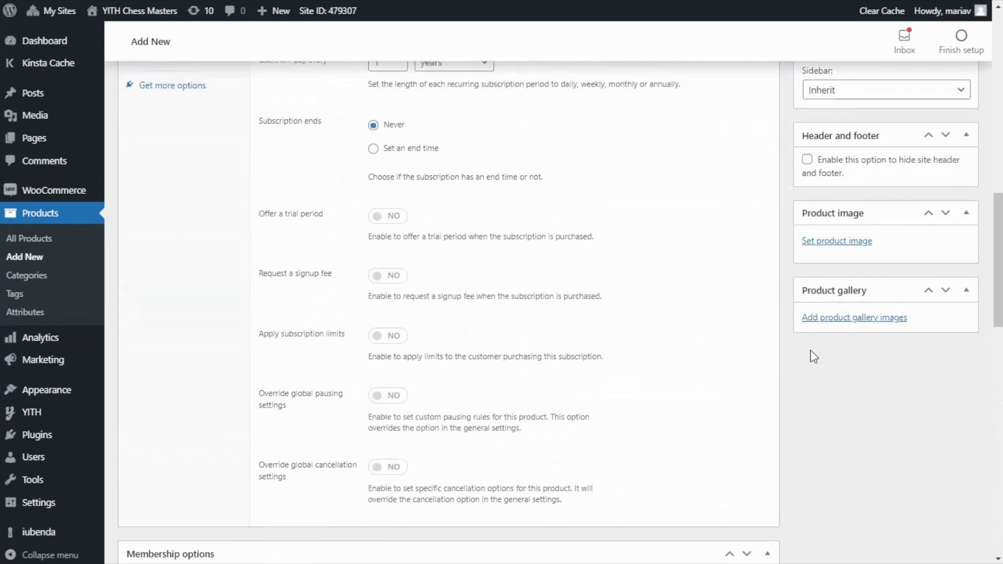
- Set the 'Learn how to play Chess in 9 lessons' artwork (es_-ajedrez.jpg) as the product image
{"action": "left_click", "coordinate": [842, 249]}
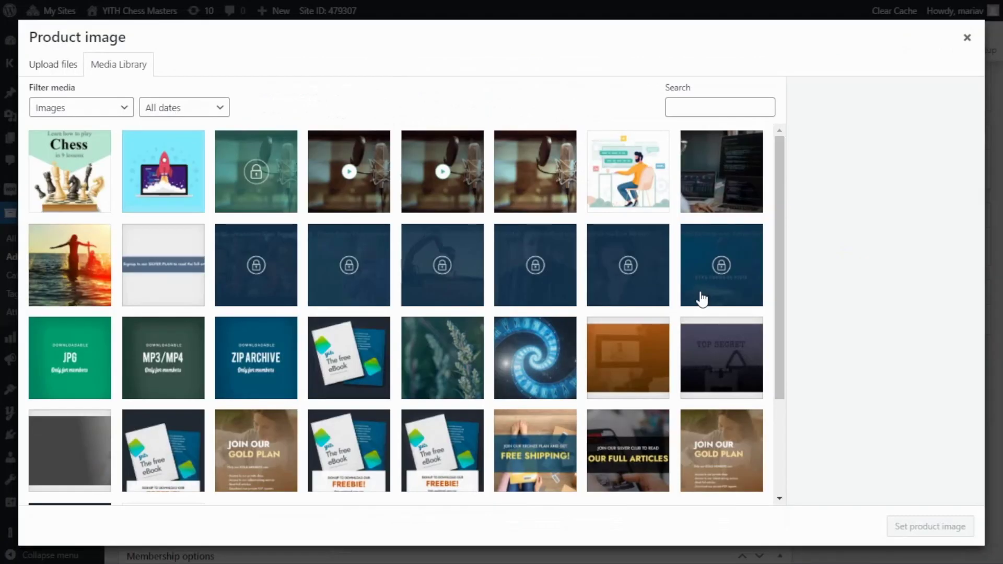
{"action": "left_click", "coordinate": [63, 186]}
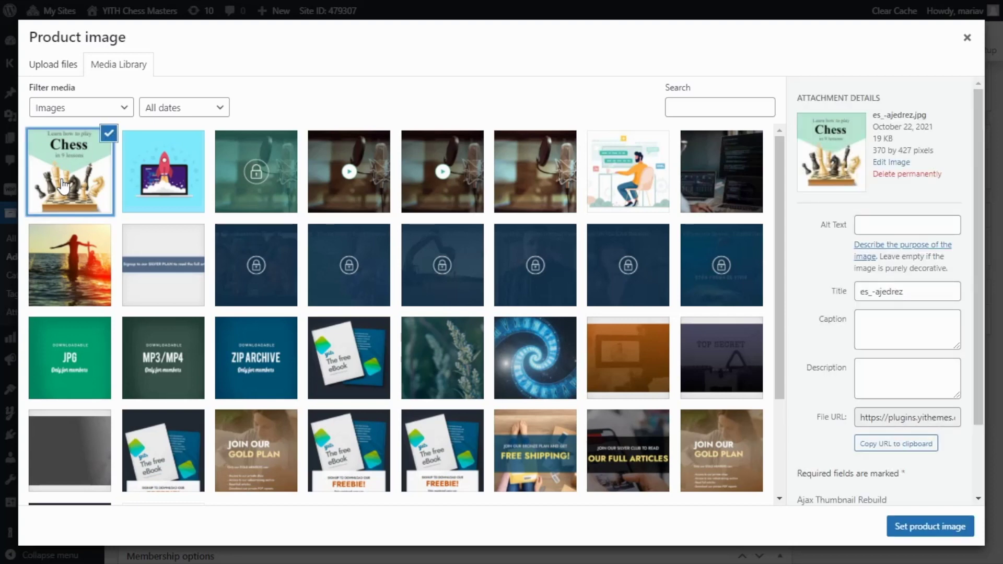
{"action": "left_click", "coordinate": [899, 527]}
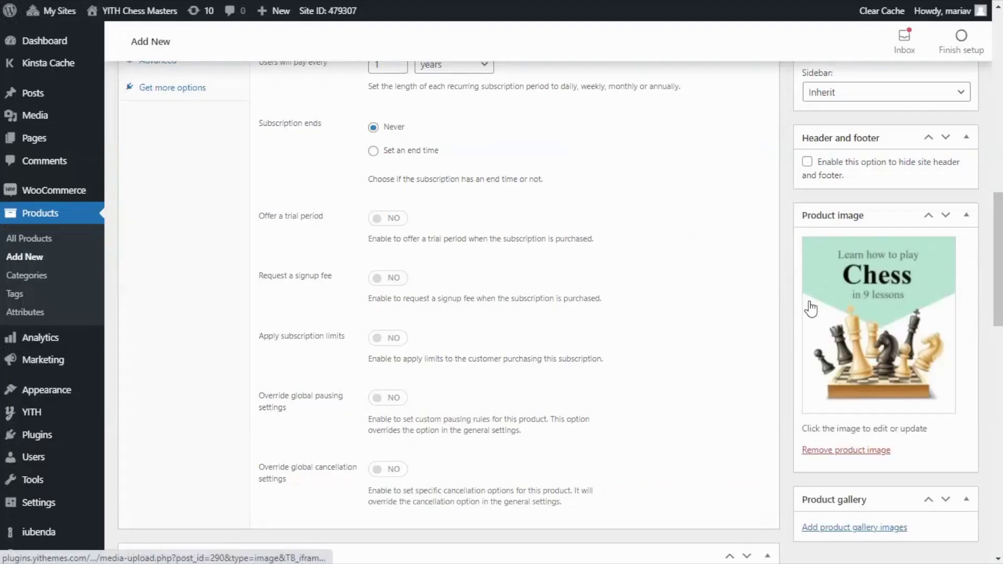
{"action": "scroll", "coordinate": [942, 350], "scroll_direction": "up", "scroll_amount": 10}
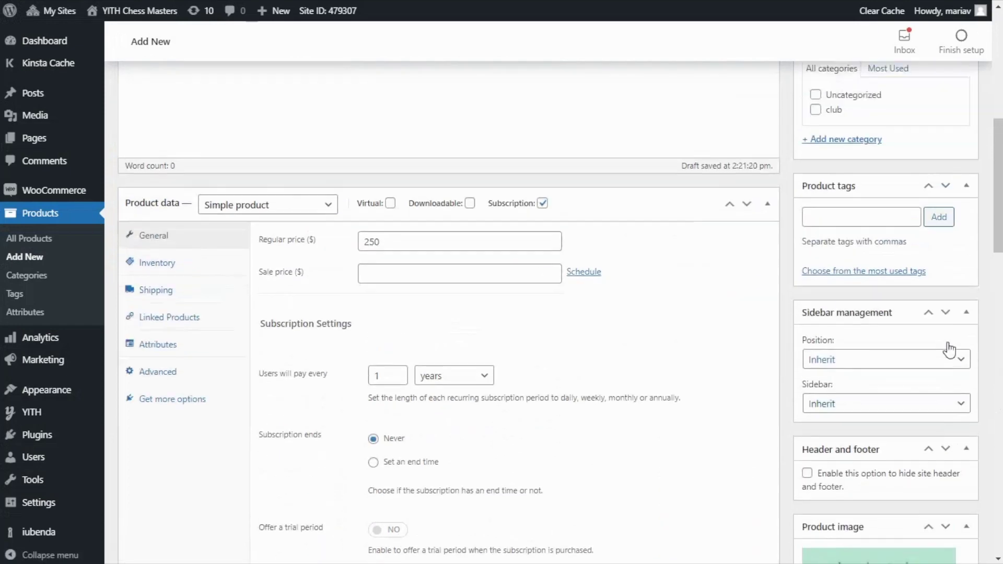
{"action": "scroll", "coordinate": [951, 349], "scroll_direction": "up", "scroll_amount": 3}
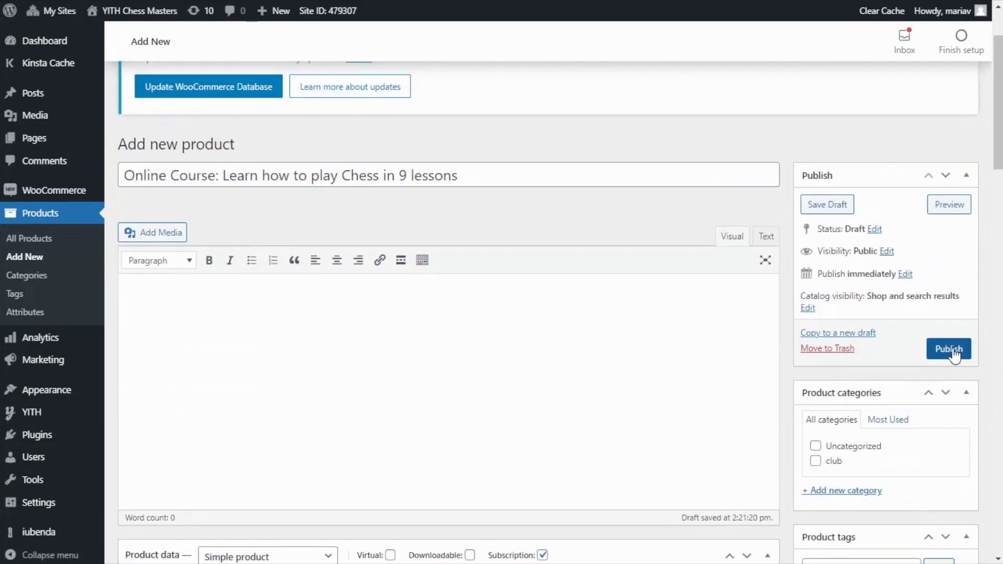
- Publish the chess course product and view its live store page at $250.00 / year
{"action": "left_click", "coordinate": [948, 349]}
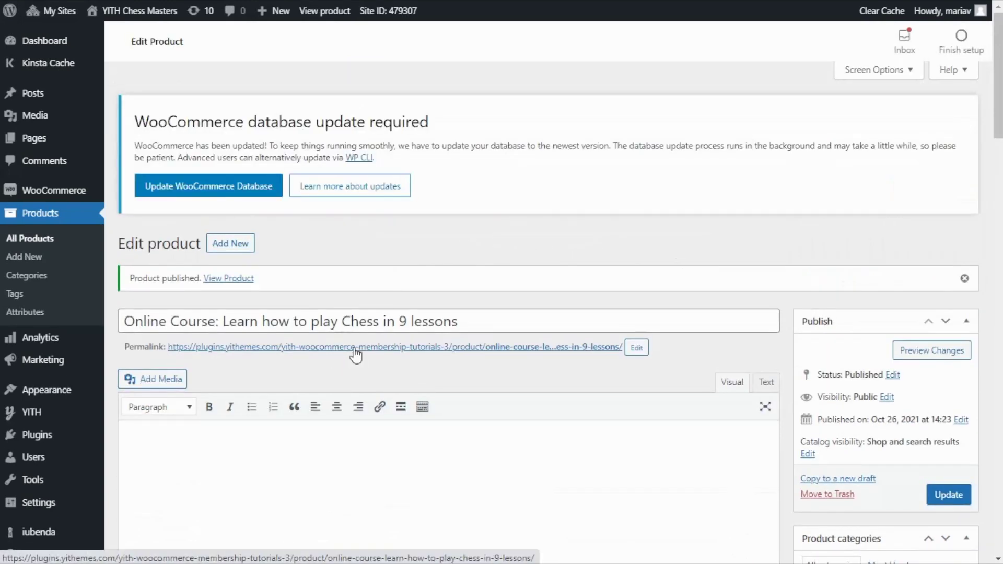
{"action": "left_click", "coordinate": [354, 348]}
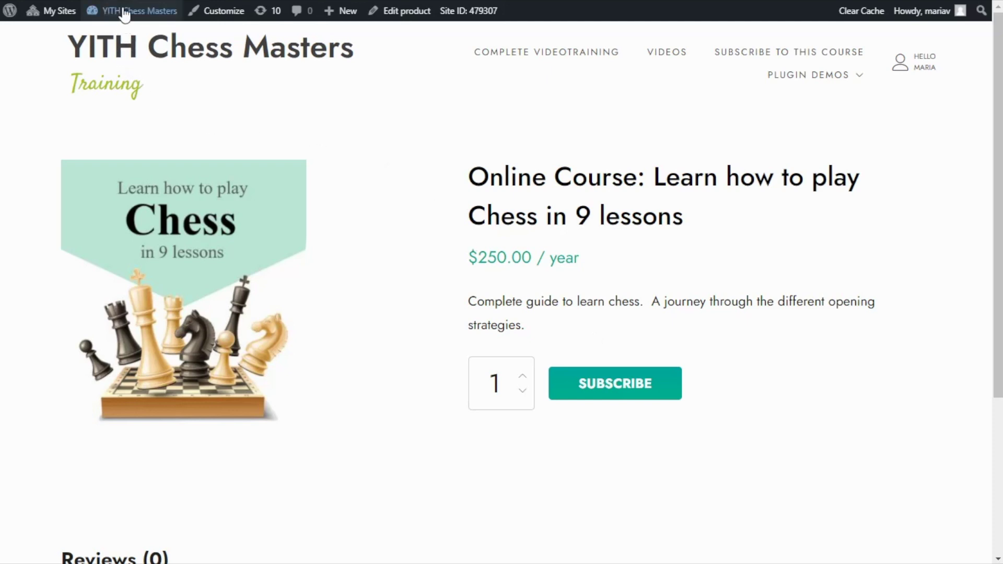
- From the Dashboard, go to YITH Membership's Membership Plans list and add a new plan
{"action": "mouse_move", "coordinate": [112, 10]}
{"action": "left_click", "coordinate": [112, 35]}
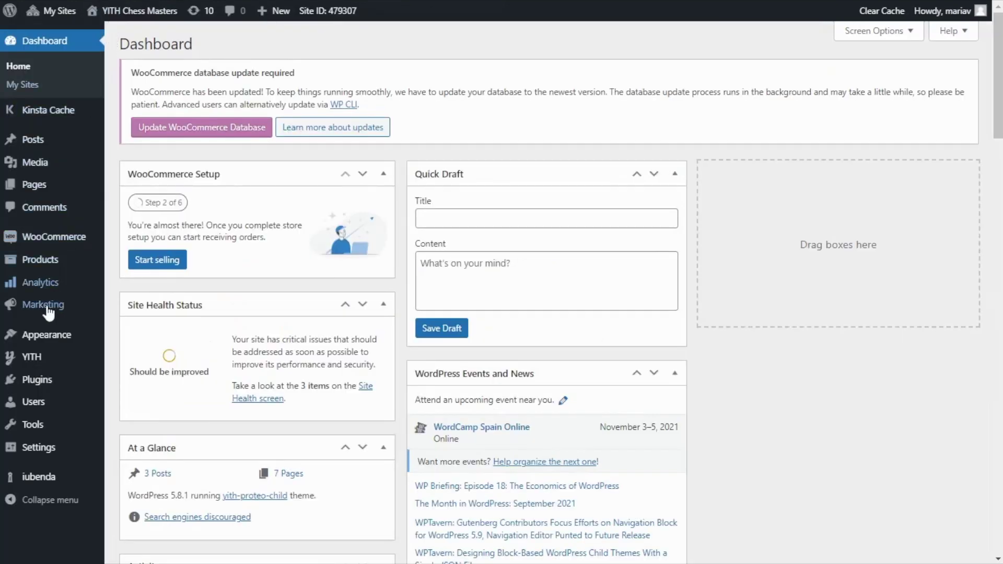
{"action": "mouse_move", "coordinate": [58, 364]}
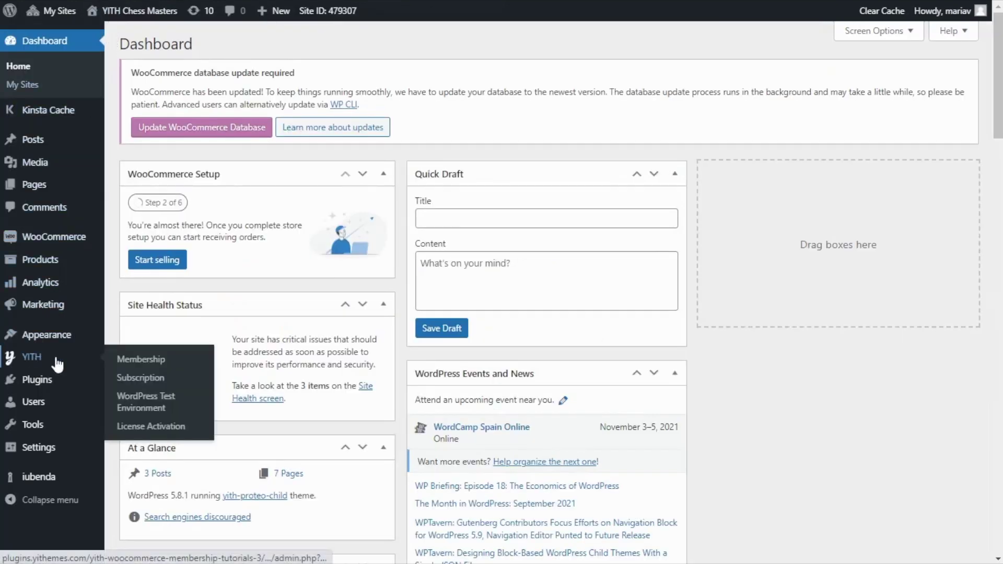
{"action": "left_click", "coordinate": [160, 367]}
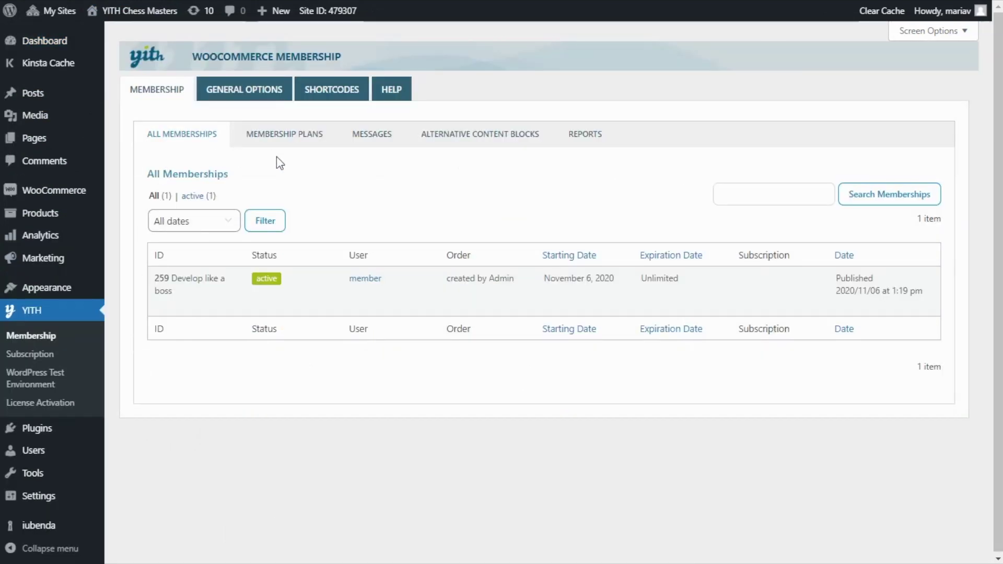
{"action": "left_click", "coordinate": [303, 144]}
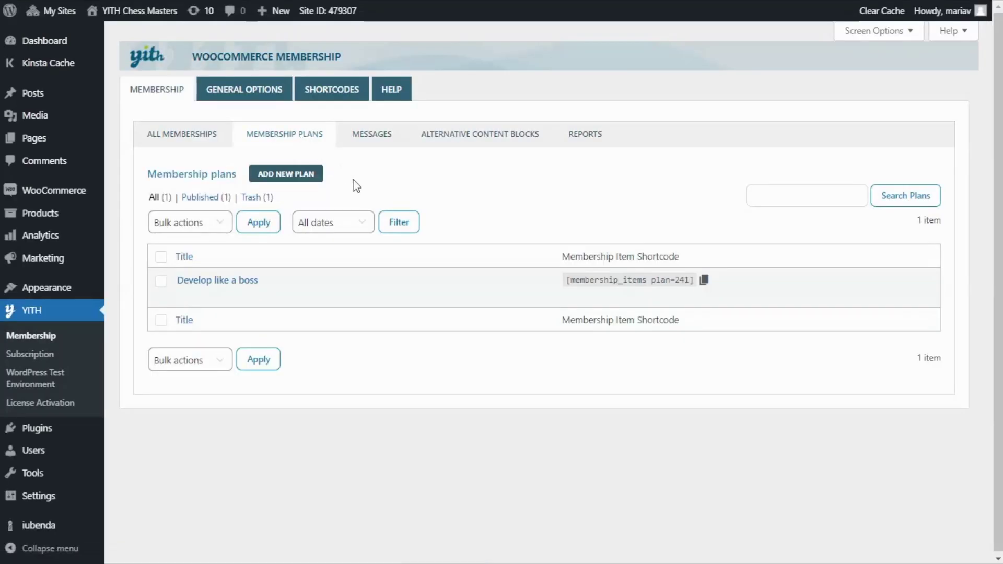
{"action": "left_click", "coordinate": [295, 180]}
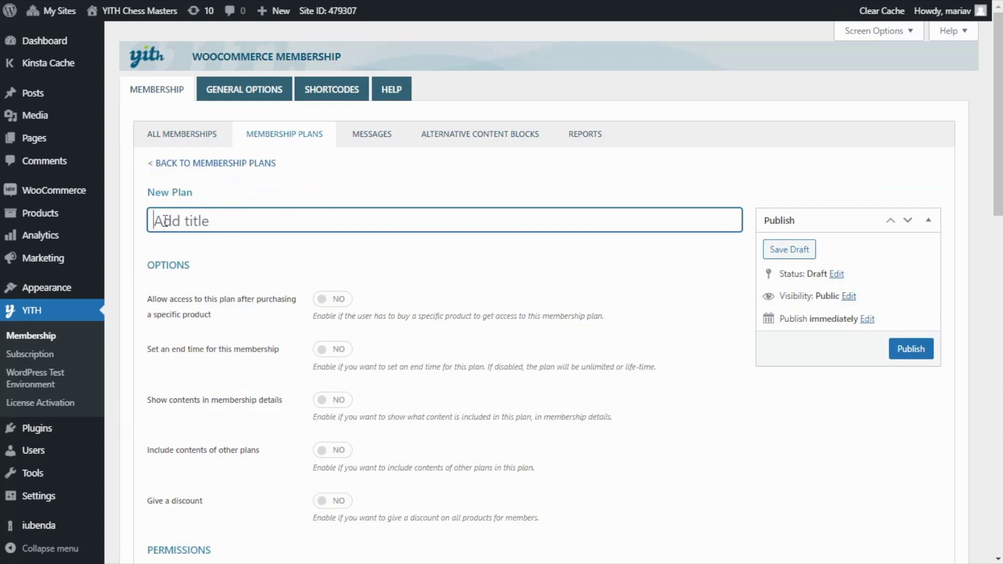
- Title the plan 'Chess Student Plan', enable product-purchase access, and link the chess course (#290)
{"action": "type", "text": "Chess Student Plan"}
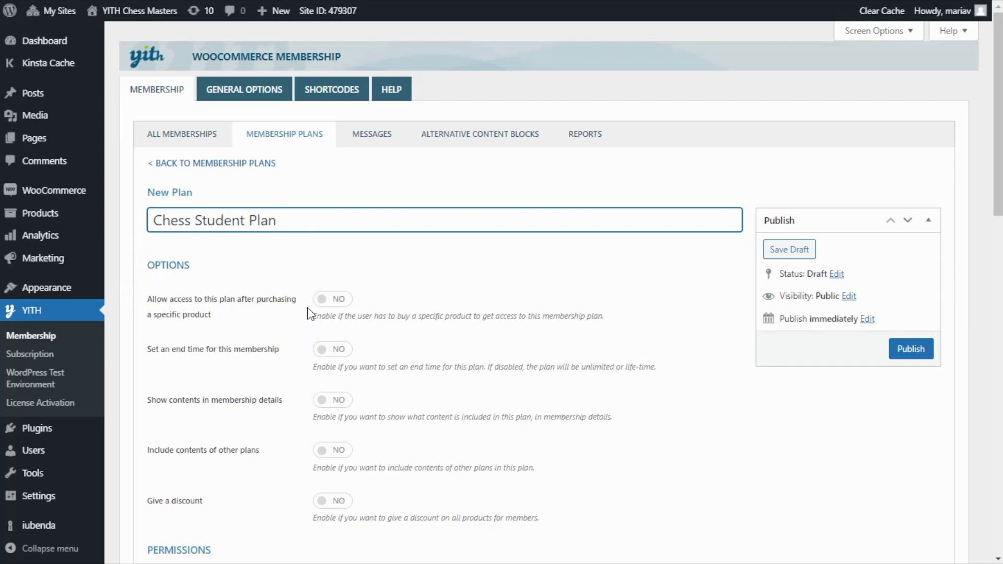
{"action": "left_click", "coordinate": [339, 302]}
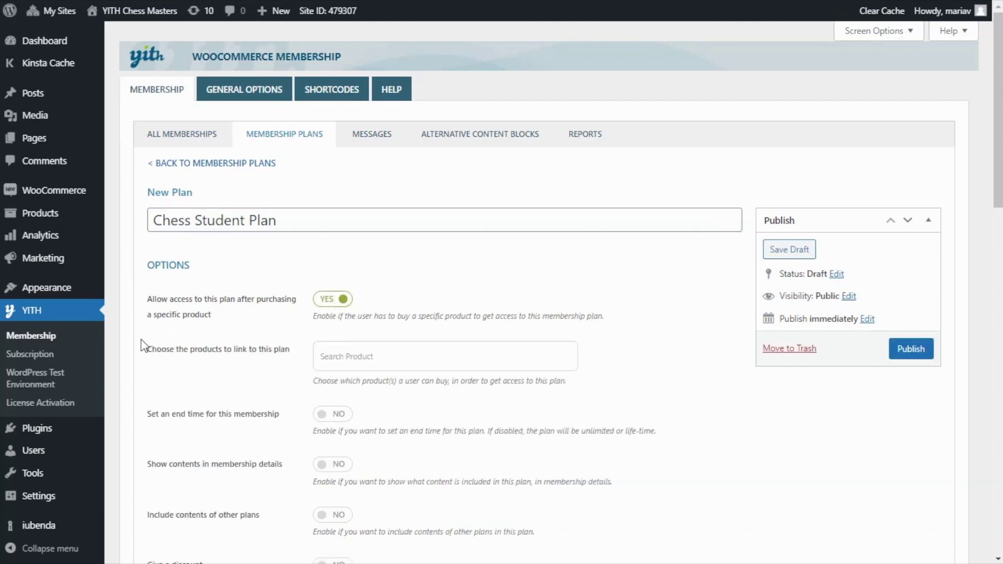
{"action": "left_click", "coordinate": [347, 360]}
{"action": "type", "text": "online"}
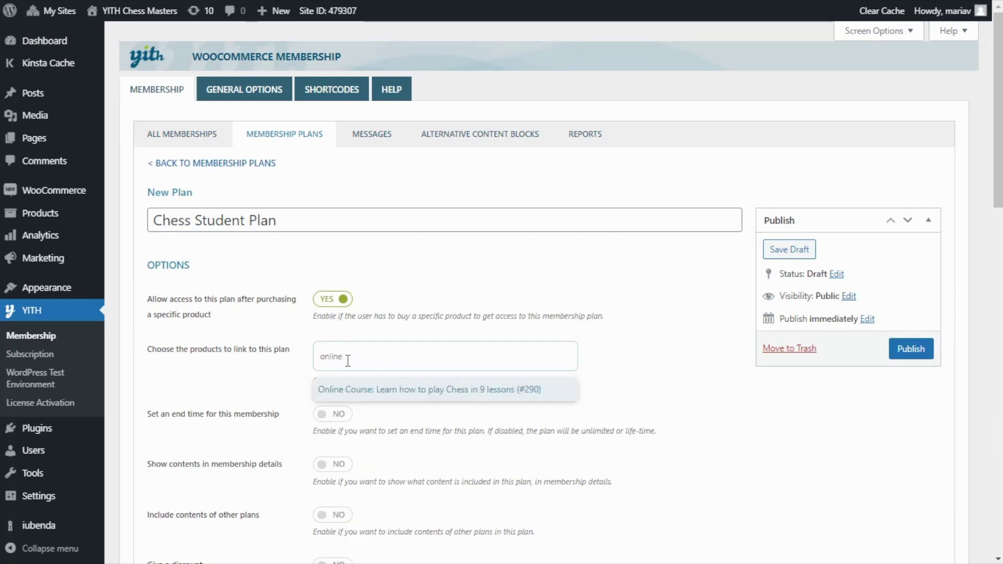
{"action": "left_click", "coordinate": [407, 402]}
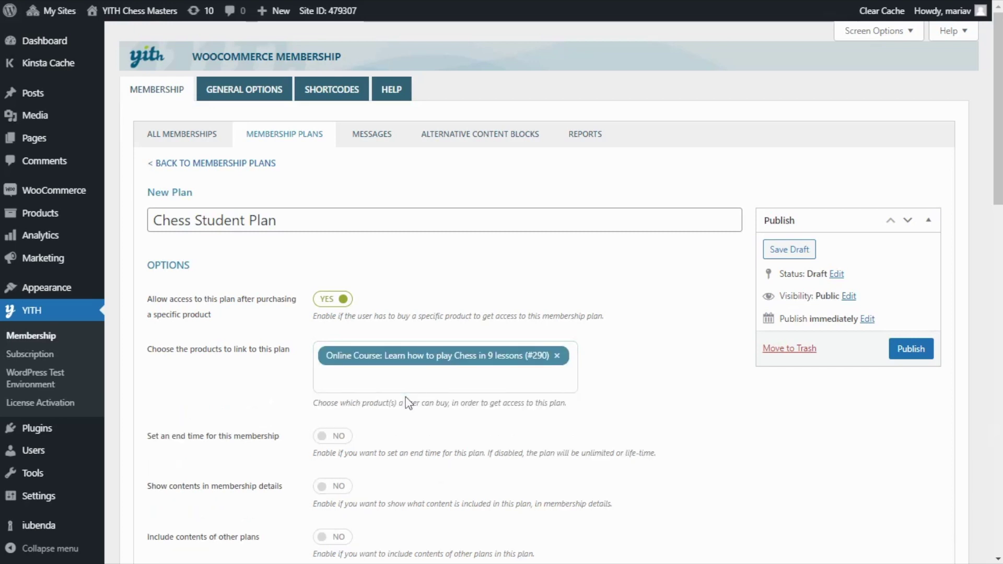
- Add the Videos page to the pages accessible with this plan
{"action": "scroll", "coordinate": [409, 403], "scroll_direction": "down", "scroll_amount": 5}
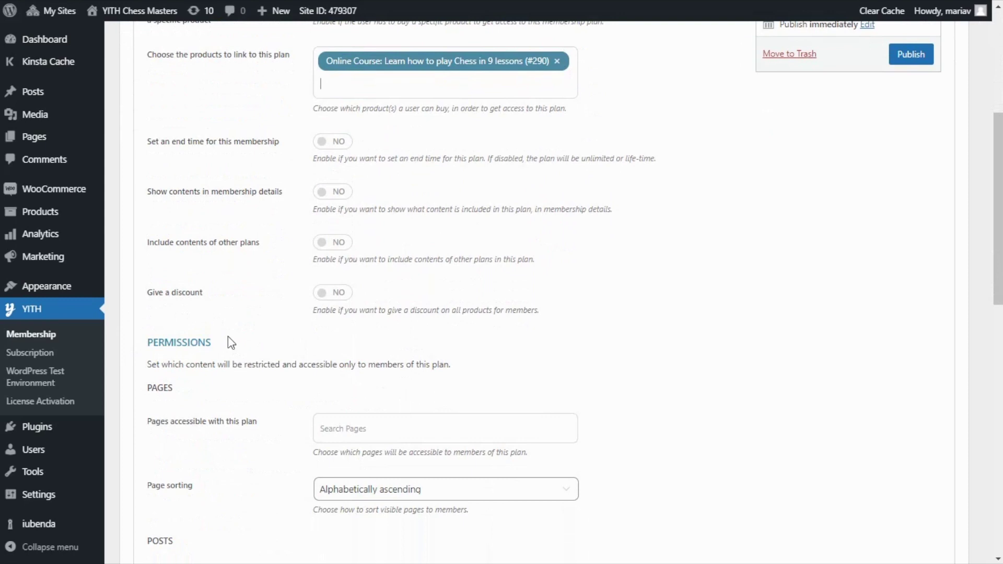
{"action": "scroll", "coordinate": [232, 343], "scroll_direction": "down", "scroll_amount": 1}
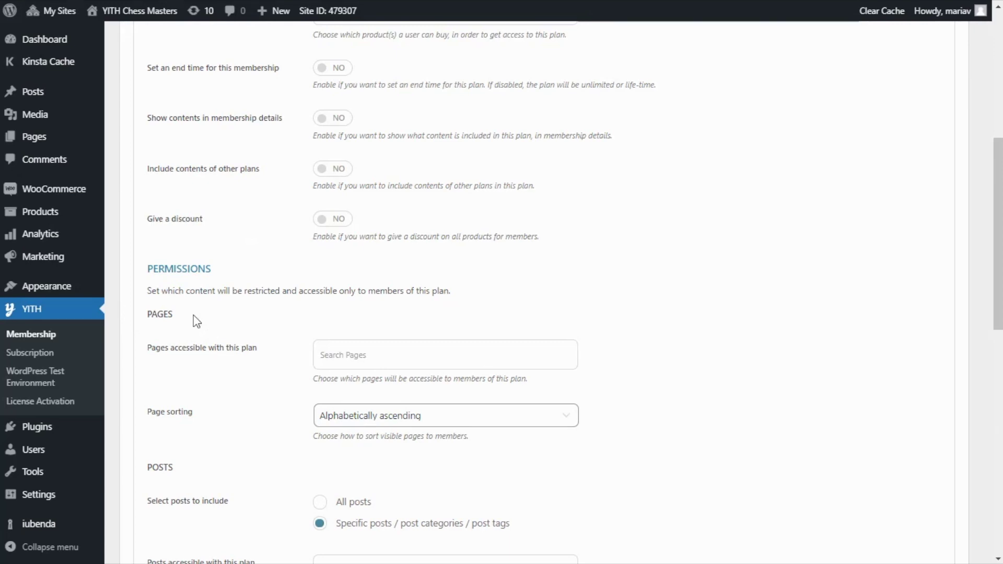
{"action": "scroll", "coordinate": [292, 306], "scroll_direction": "down", "scroll_amount": 1}
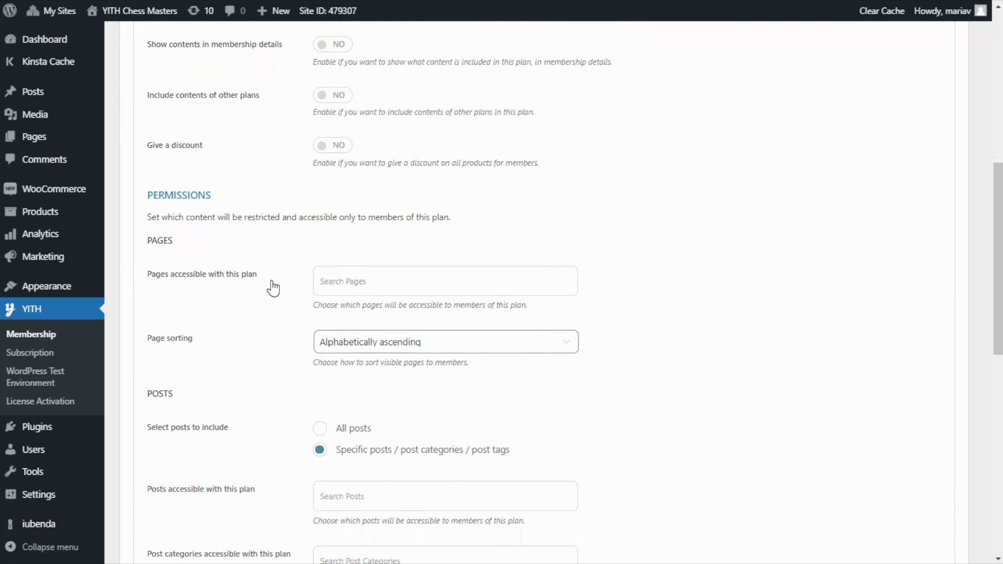
{"action": "left_click", "coordinate": [344, 284]}
{"action": "type", "text": "v"}
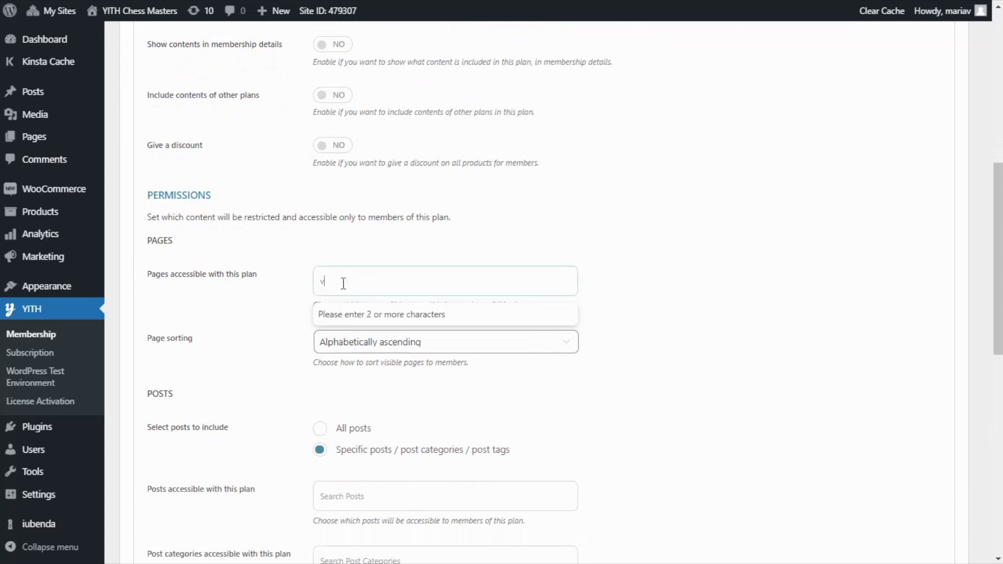
{"action": "type", "text": "ideo"}
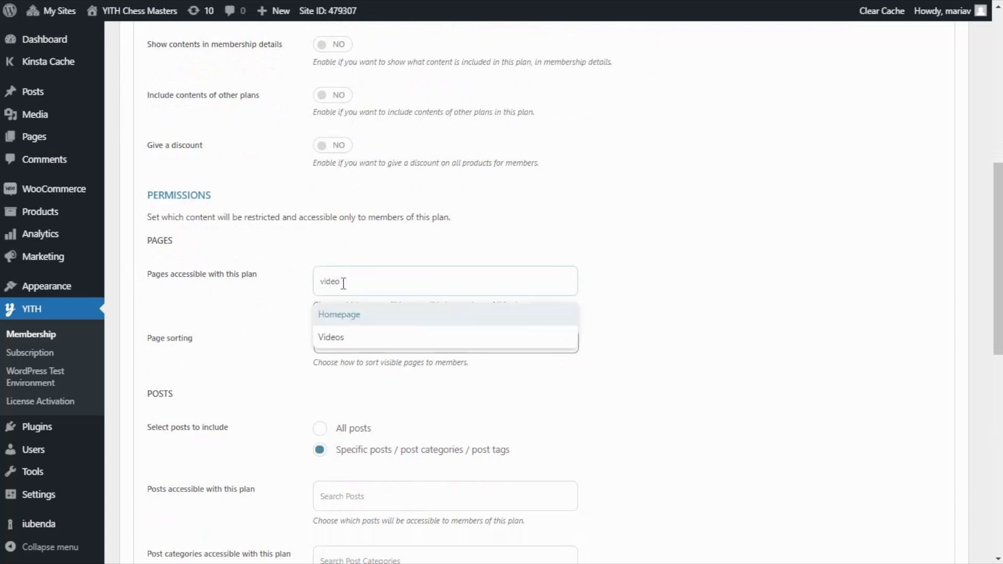
{"action": "left_click", "coordinate": [359, 338]}
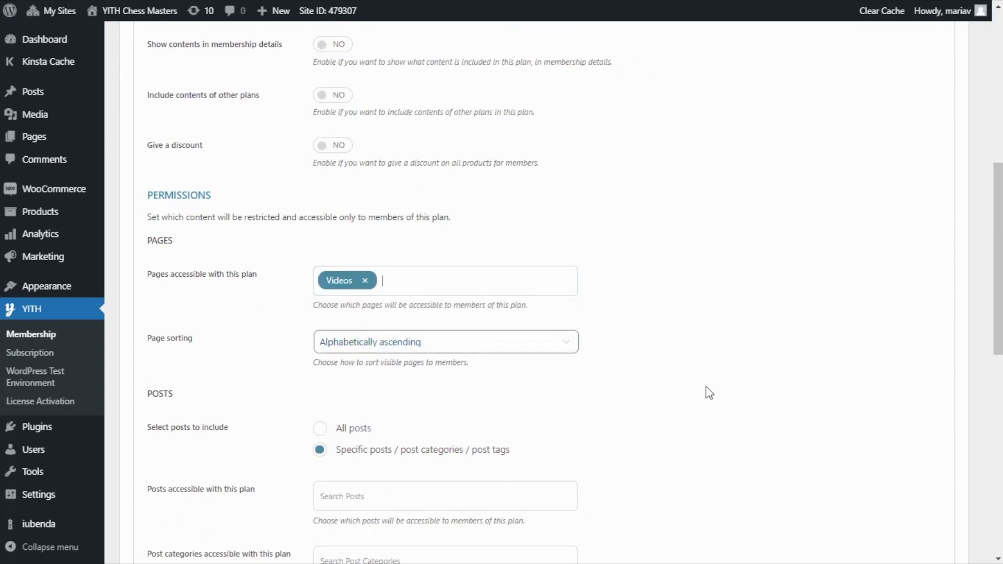
- Publish the Chess Student Plan
{"action": "scroll", "coordinate": [709, 393], "scroll_direction": "down", "scroll_amount": 3}
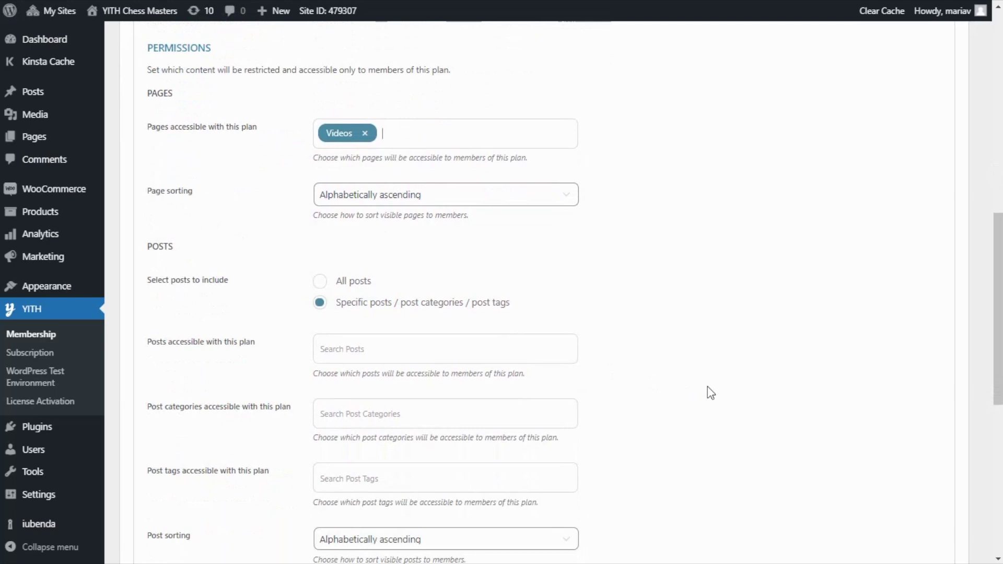
{"action": "scroll", "coordinate": [761, 361], "scroll_direction": "up", "scroll_amount": 3}
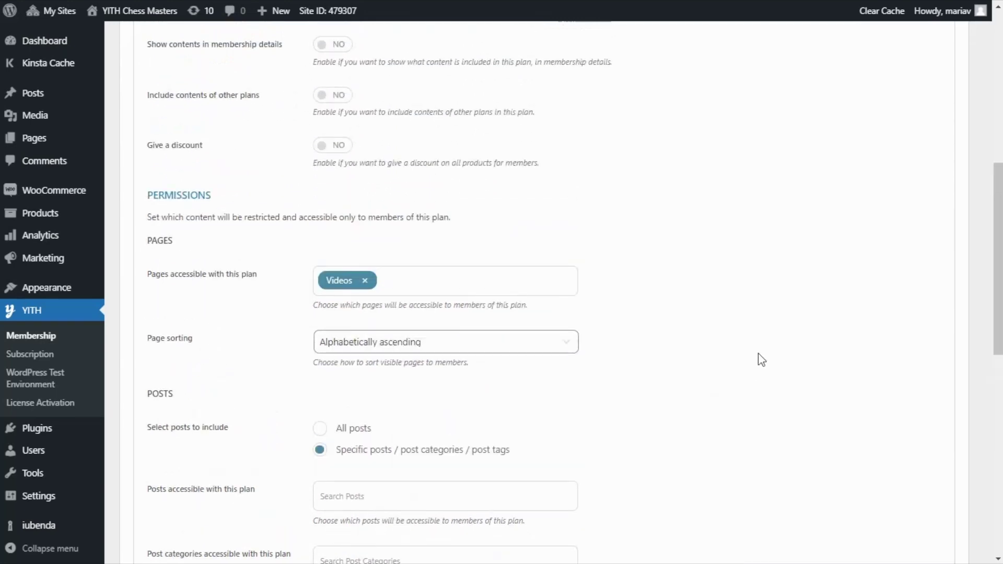
{"action": "scroll", "coordinate": [762, 361], "scroll_direction": "up", "scroll_amount": 7}
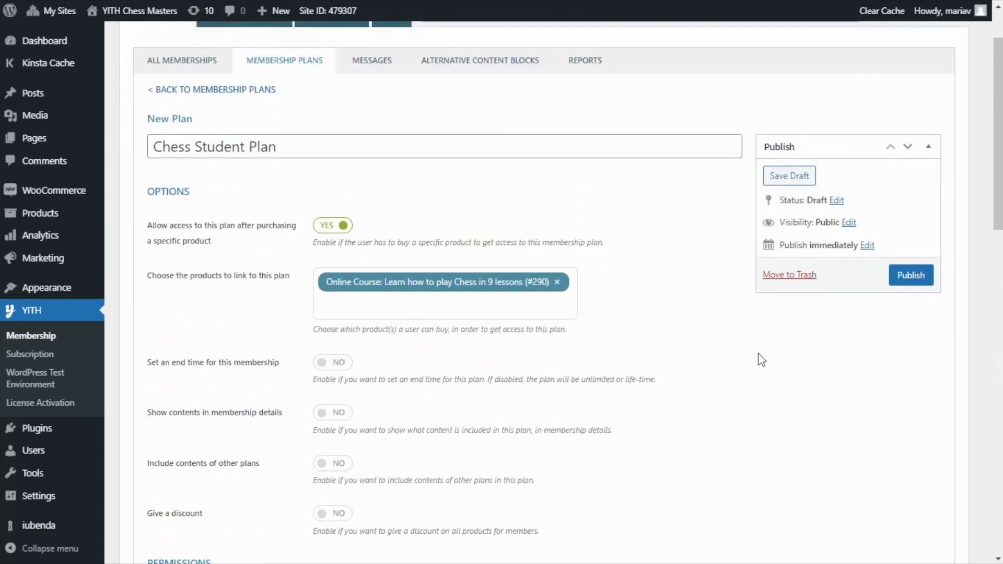
{"action": "left_click", "coordinate": [910, 275]}
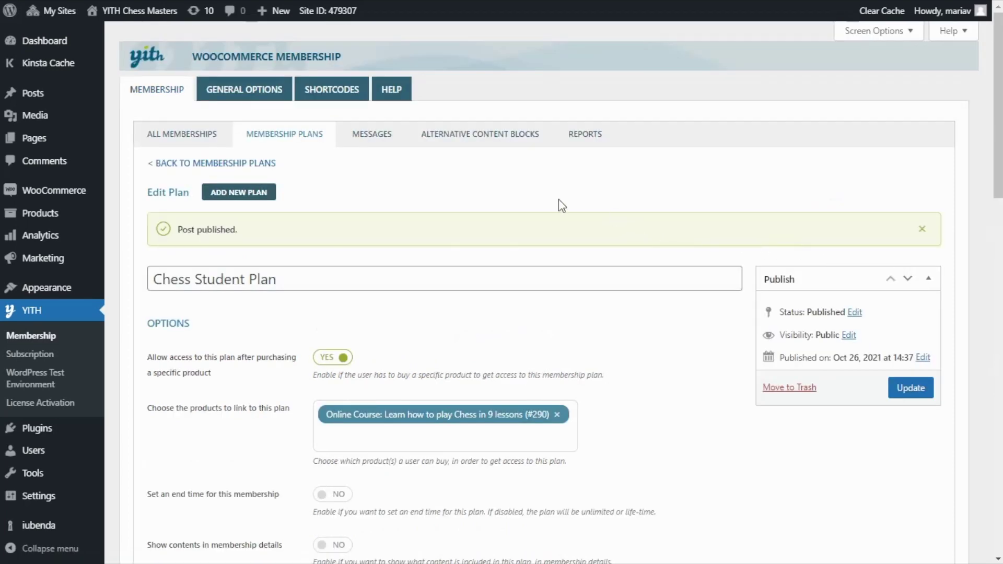
- In Membership General Options, set restricted content to 'Show alternative content' for non-members
{"action": "left_click", "coordinate": [254, 96]}
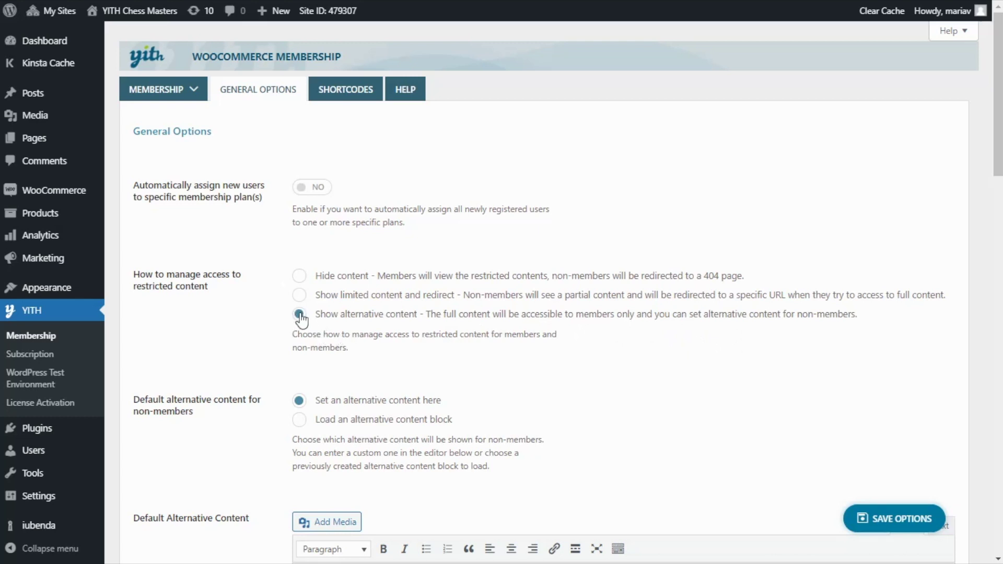
{"action": "scroll", "coordinate": [299, 316], "scroll_direction": "down", "scroll_amount": 2}
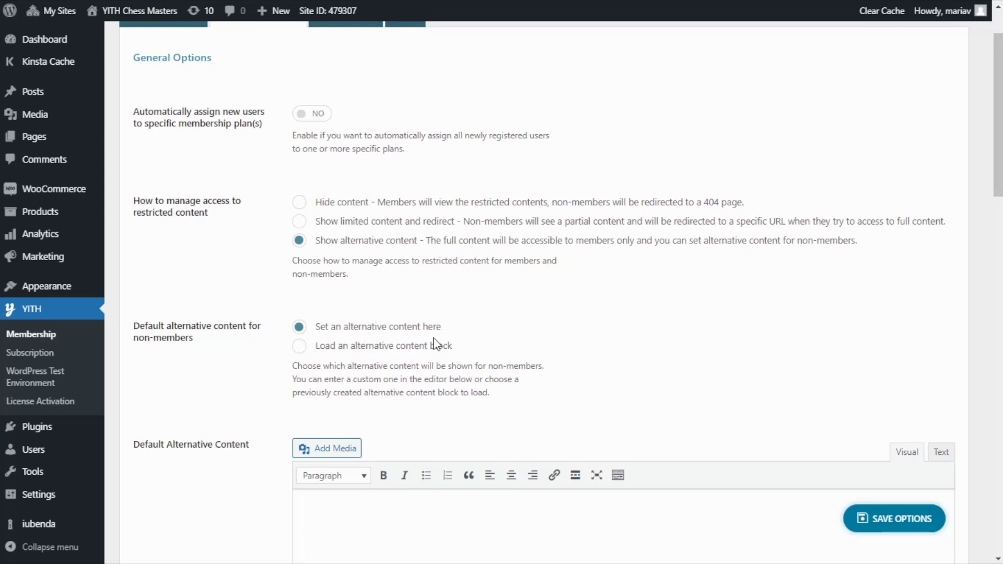
- Set the default alternative content to 'Access to the video lessons is only available for subscribed users'
{"action": "scroll", "coordinate": [462, 332], "scroll_direction": "down", "scroll_amount": 4}
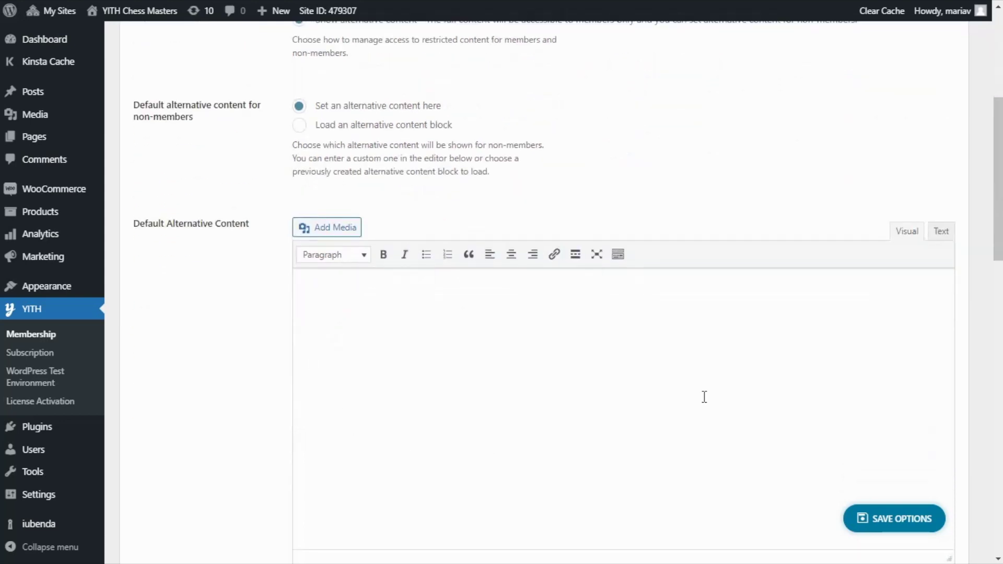
{"action": "scroll", "coordinate": [404, 348], "scroll_direction": "up", "scroll_amount": 2}
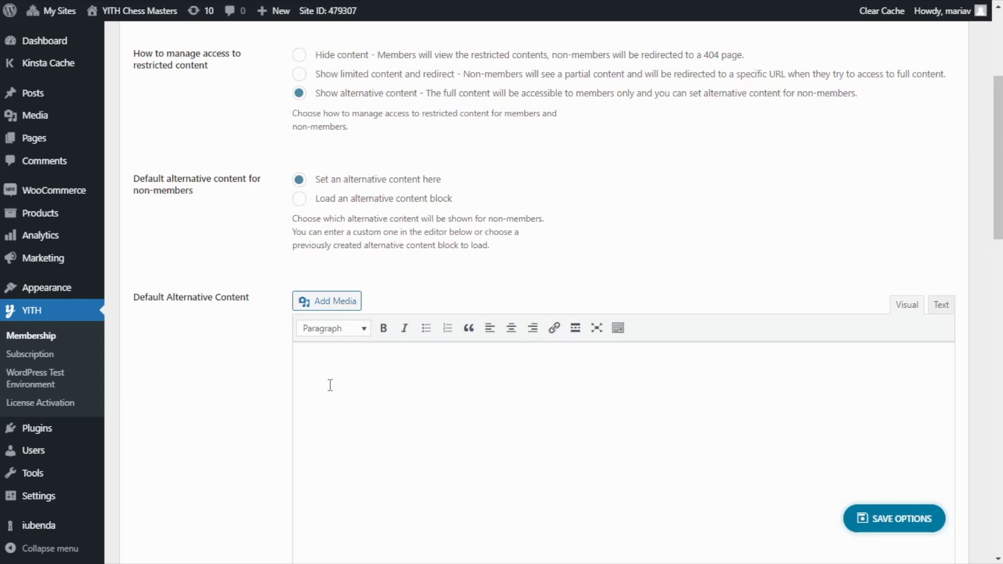
{"action": "type", "text": "Access to the video lessons is only available for subscribed users"}
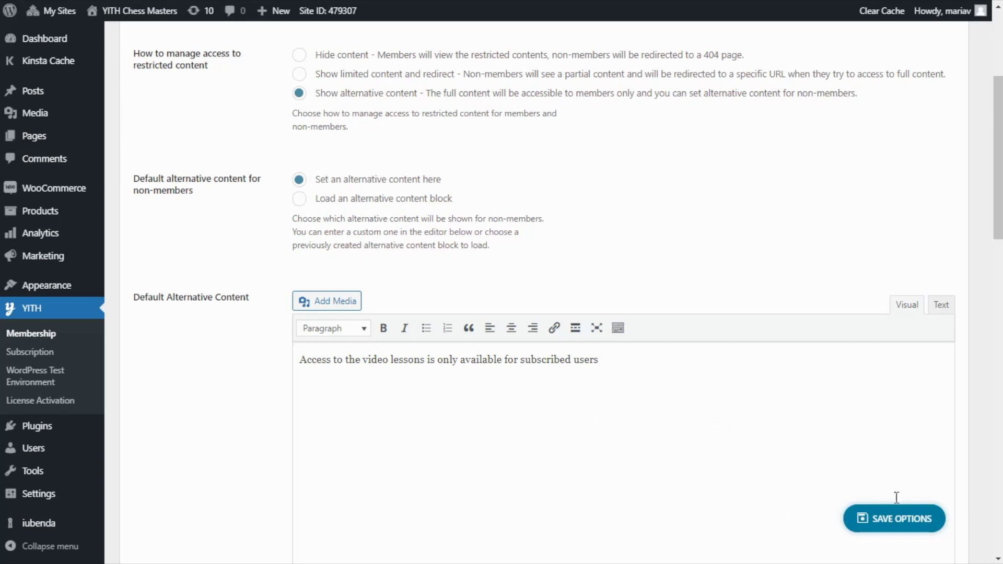
- Save the general YITH Membership options
{"action": "left_click", "coordinate": [888, 521]}
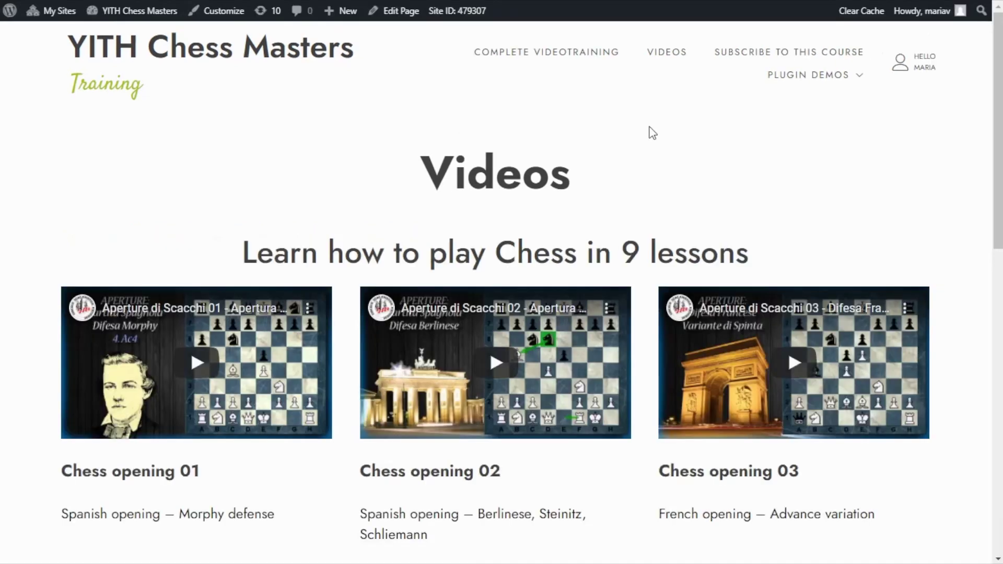
{"action": "scroll", "coordinate": [732, 137], "scroll_direction": "down", "scroll_amount": 2}
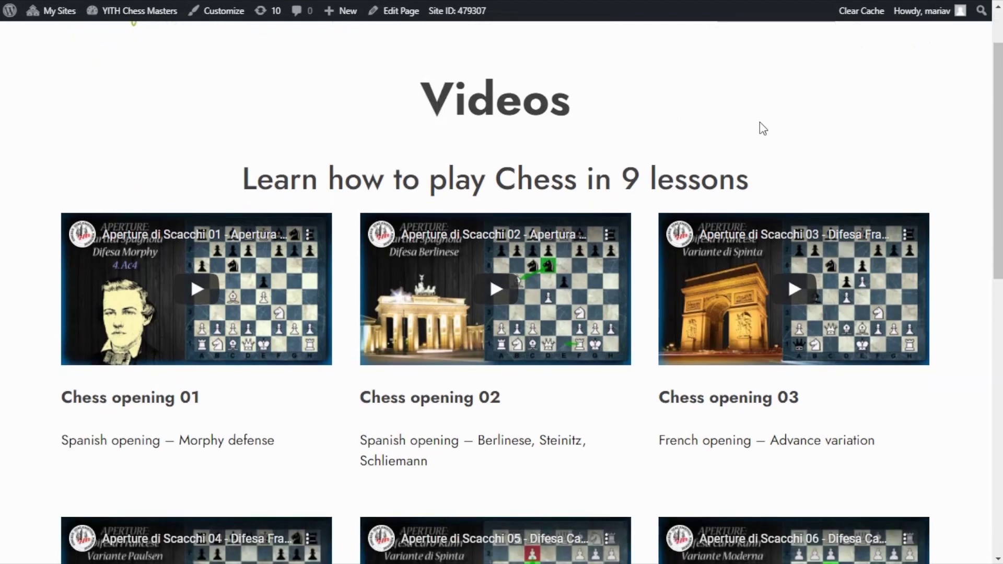
{"action": "scroll", "coordinate": [762, 128], "scroll_direction": "up", "scroll_amount": 2}
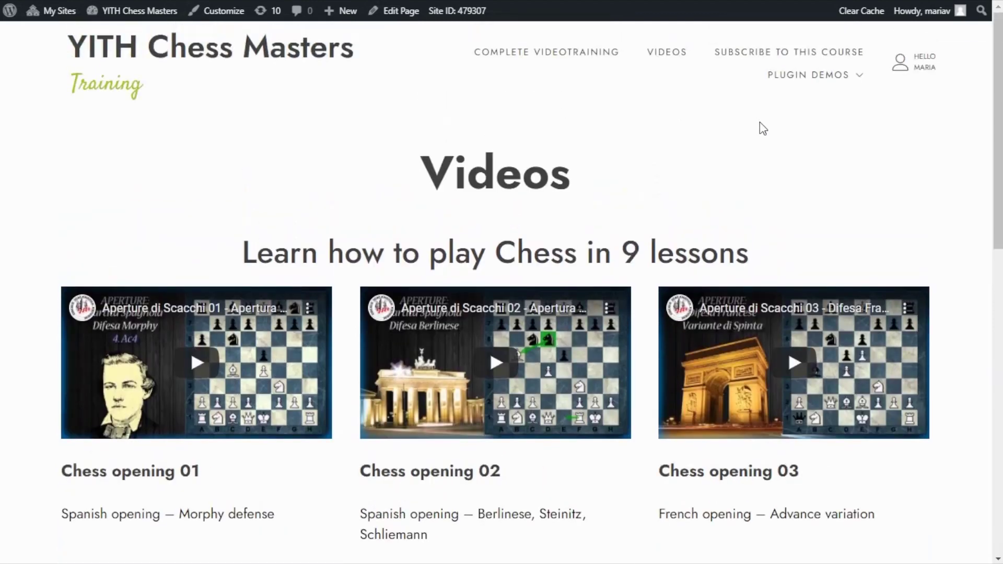
{"action": "scroll", "coordinate": [918, 157], "scroll_direction": "down", "scroll_amount": 3}
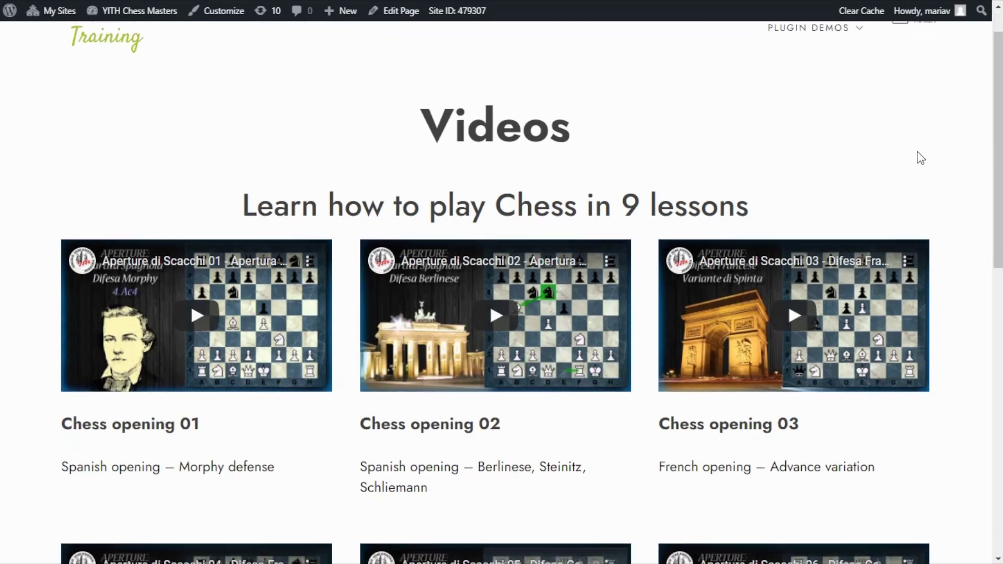
{"action": "scroll", "coordinate": [954, 153], "scroll_direction": "down", "scroll_amount": 7}
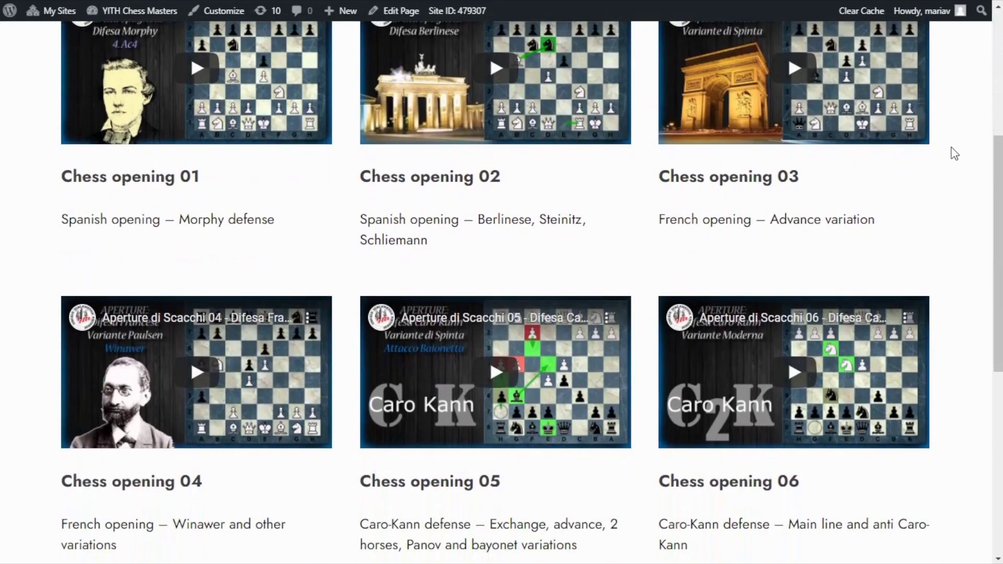
{"action": "scroll", "coordinate": [954, 153], "scroll_direction": "down", "scroll_amount": 1}
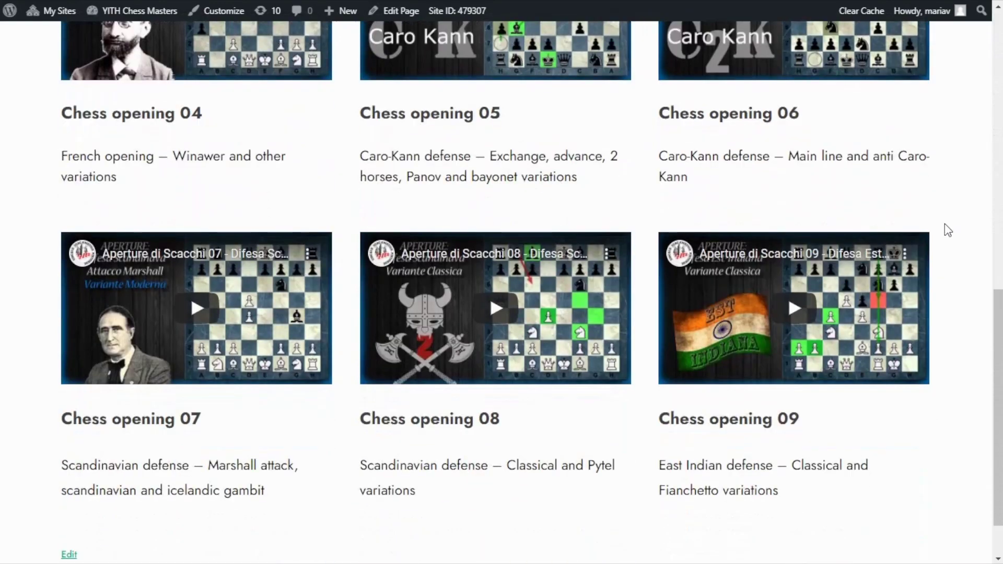
{"action": "scroll", "coordinate": [947, 230], "scroll_direction": "down", "scroll_amount": 1}
{"action": "scroll", "coordinate": [951, 210], "scroll_direction": "up", "scroll_amount": 5}
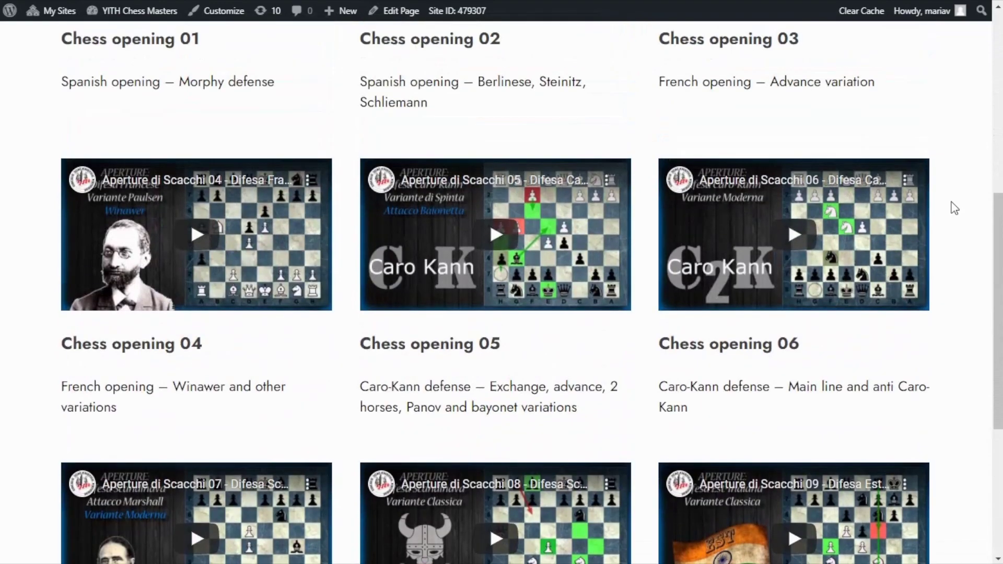
{"action": "scroll", "coordinate": [954, 207], "scroll_direction": "up", "scroll_amount": 3}
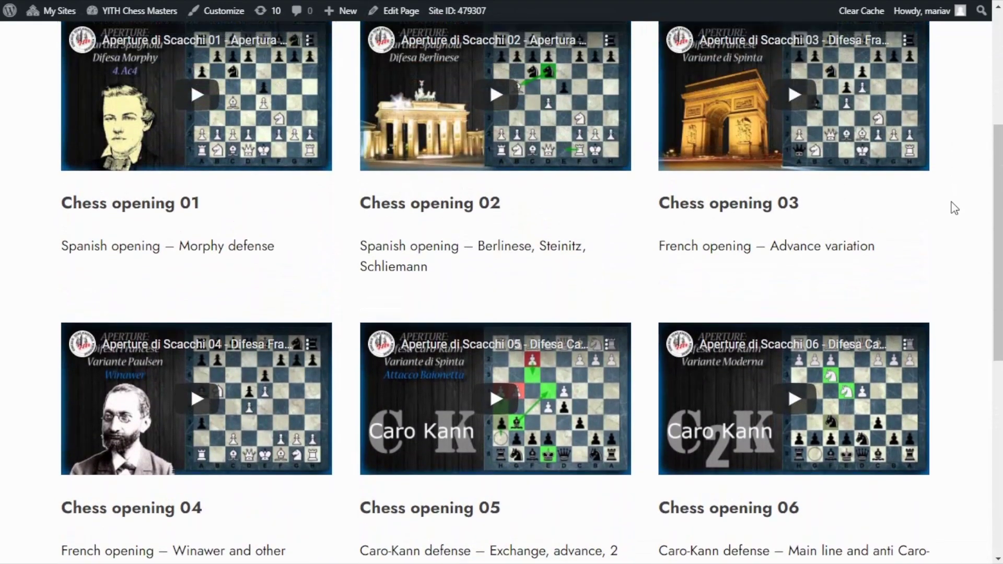
{"action": "scroll", "coordinate": [955, 207], "scroll_direction": "up", "scroll_amount": 2}
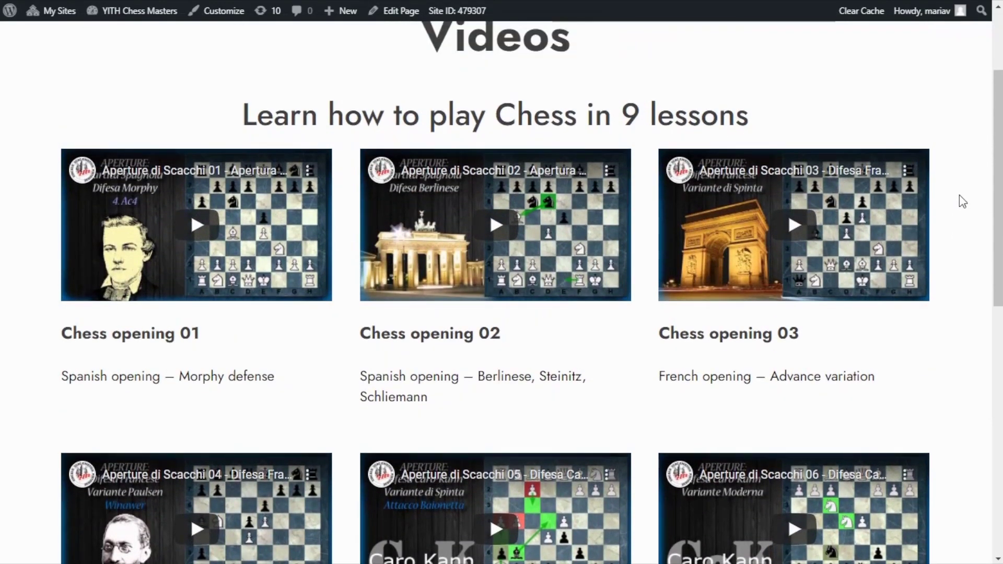
{"action": "scroll", "coordinate": [963, 201], "scroll_direction": "up", "scroll_amount": 1}
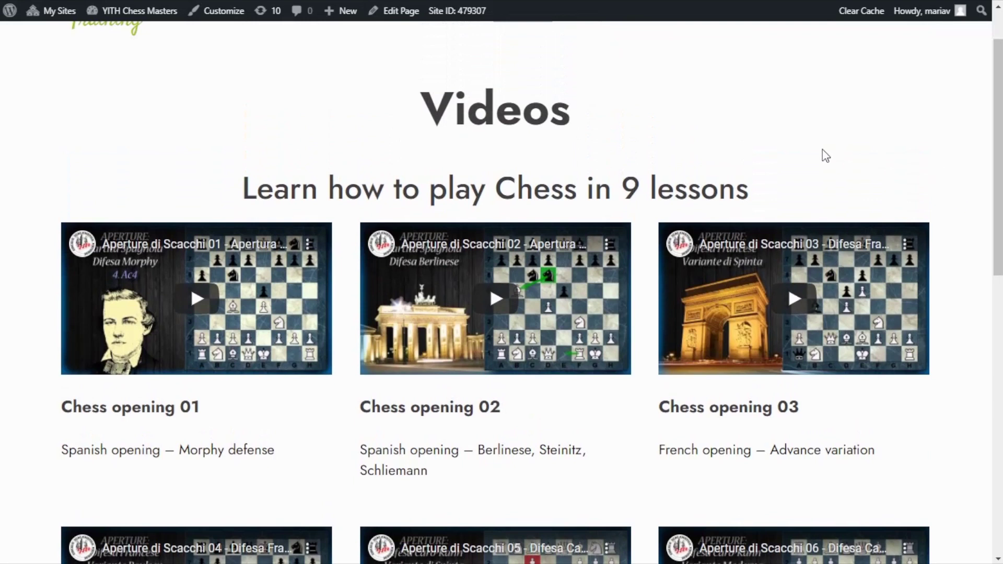